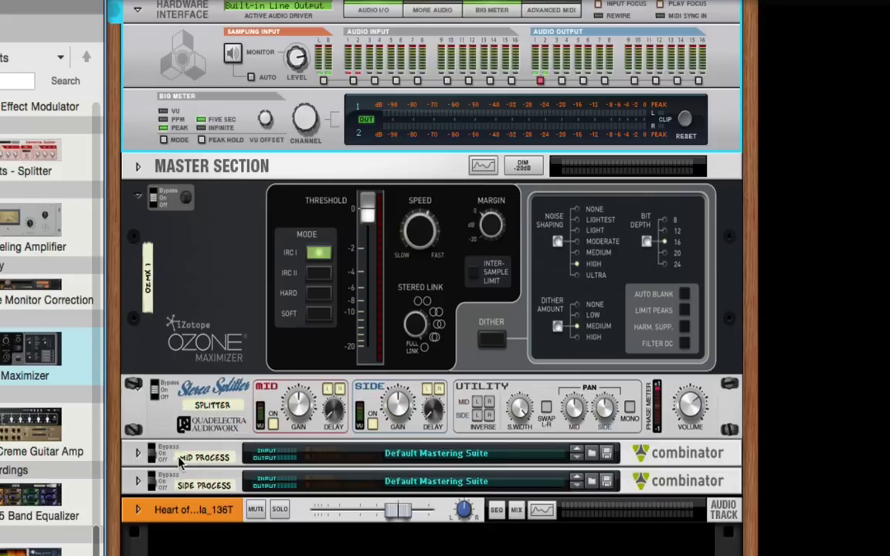
Unfold the Mid Process and Side Process Combinators and inspect the devices inside each one
left_click(137, 454)
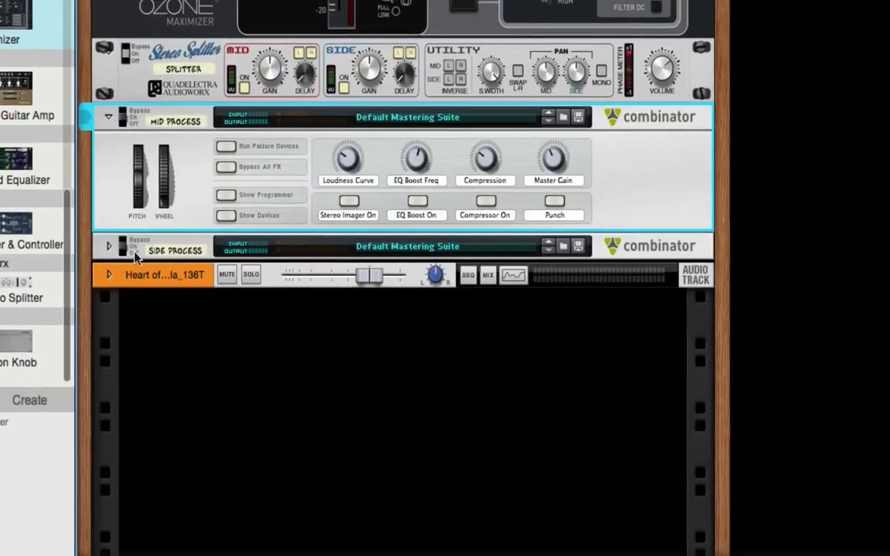
left_click(127, 456)
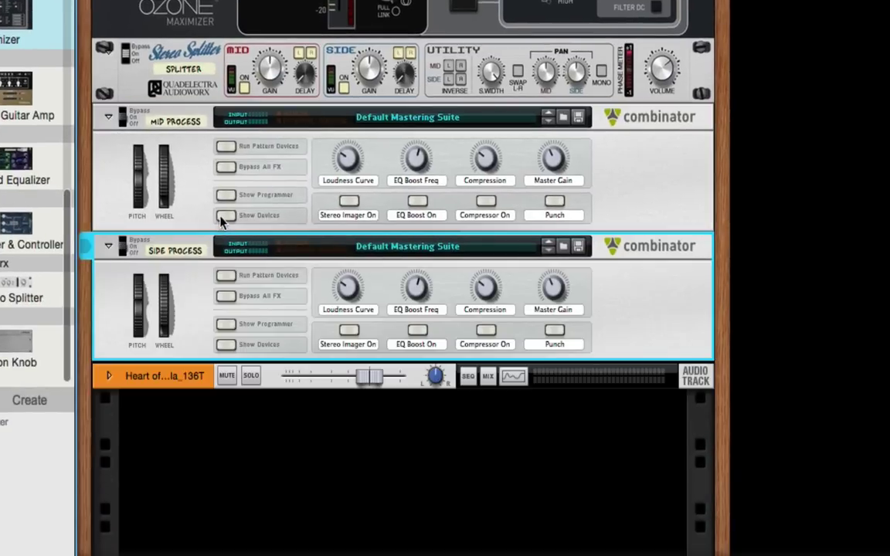
left_click(226, 215)
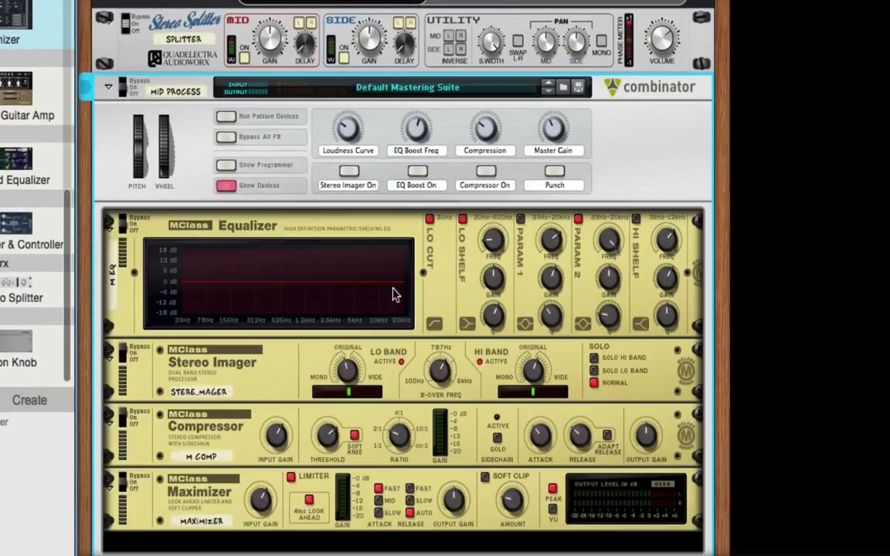
left_click(225, 190)
left_click(224, 330)
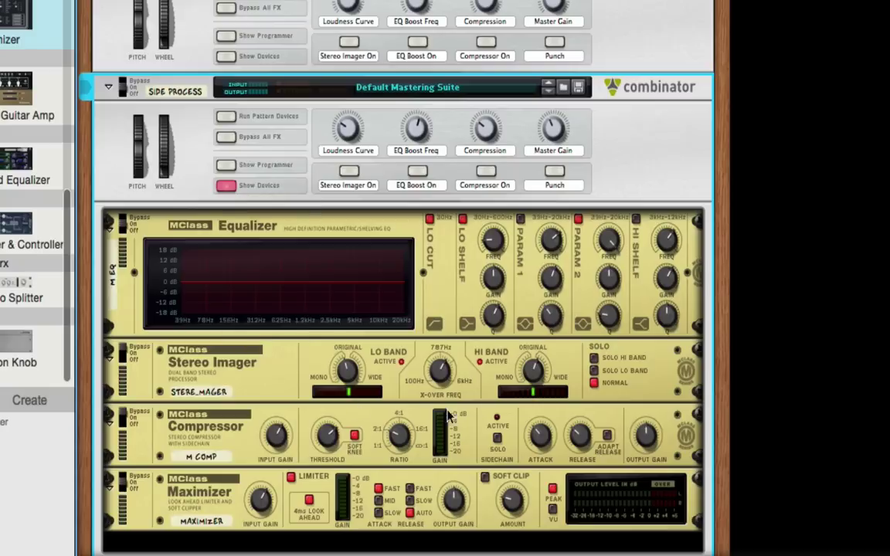
left_click(227, 186)
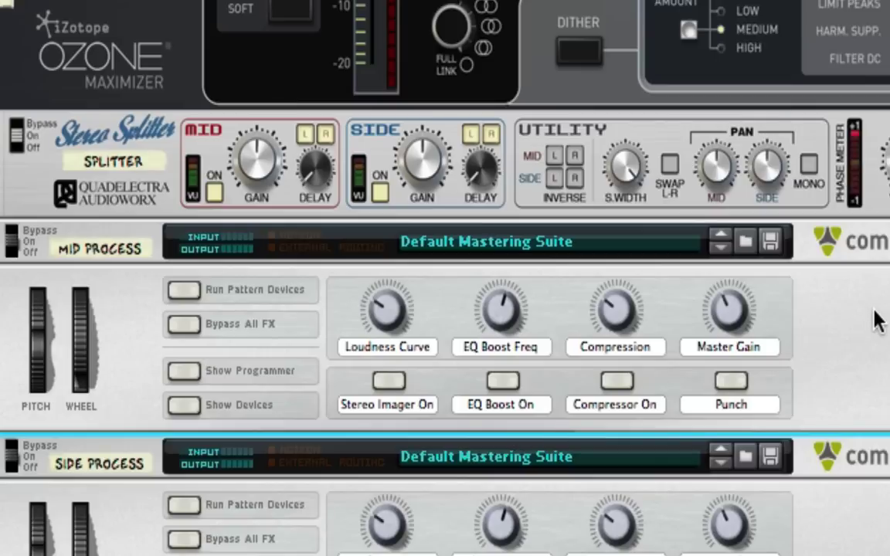
Inspect the devices inside the Mid Process Combinator once more, and hide them again
left_click(838, 285)
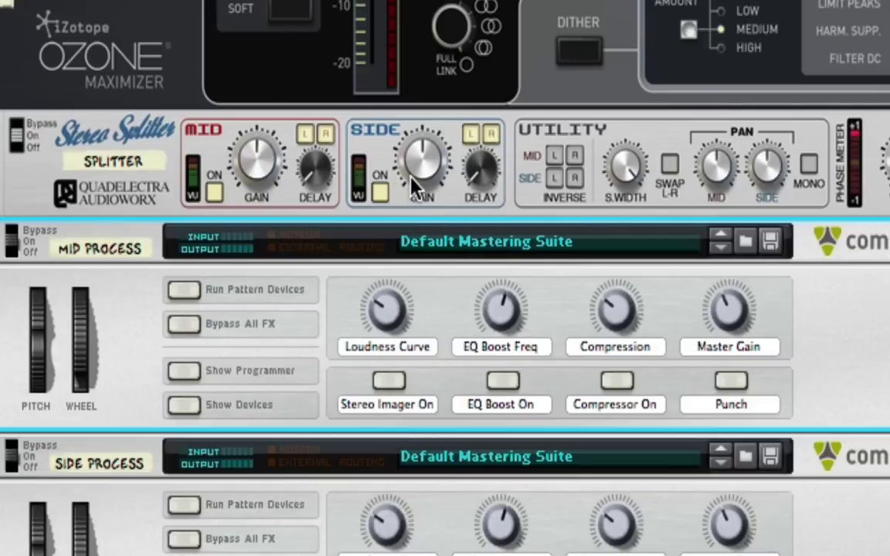
mouse_move(411, 178)
left_click(183, 406)
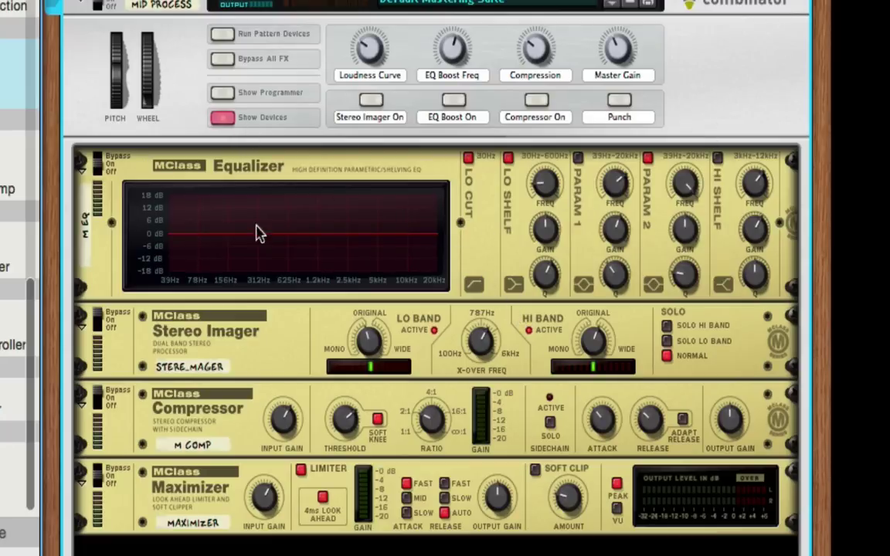
left_click(222, 118)
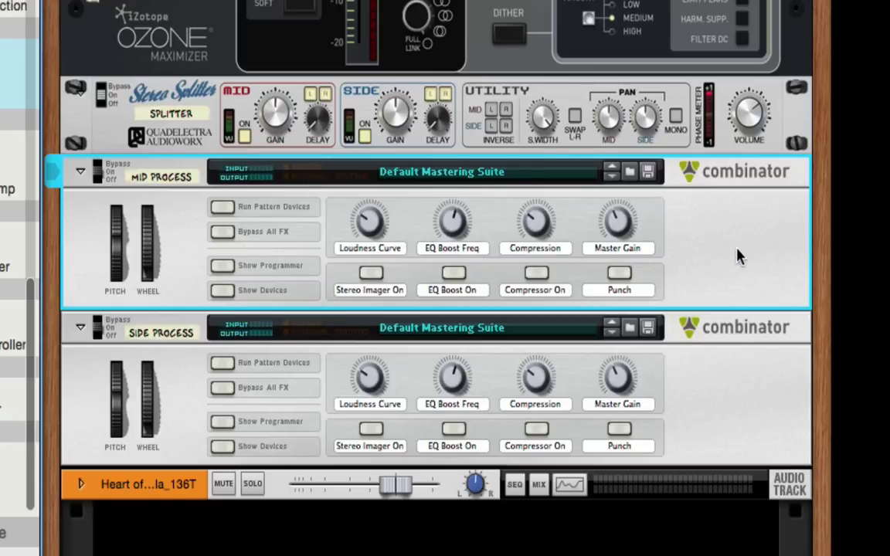
Examine the cable routing between the Ozone Maximizer, Stereo Splitter and Combinators on the rear of the rack, and return to the front
scroll(429, 342, "up", 5)
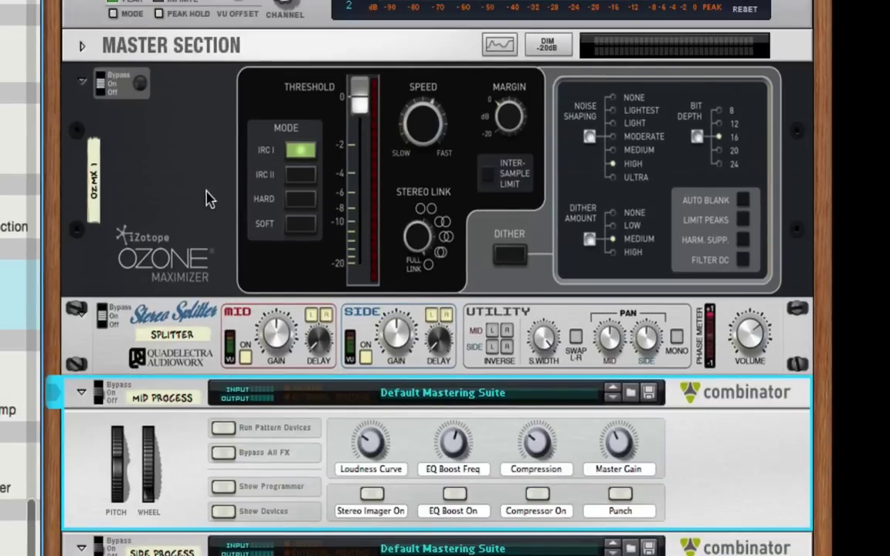
key("Tab")
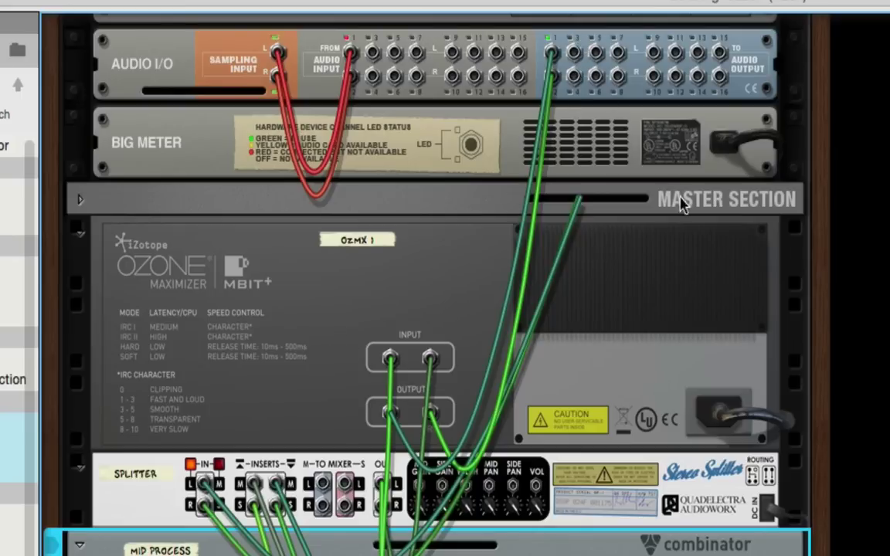
key("Tab")
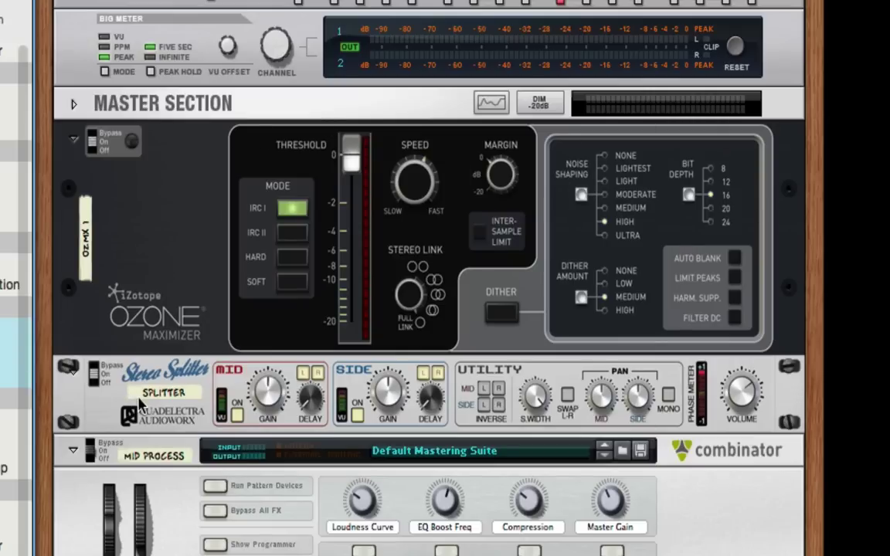
Bypass the Stereo Splitter and the Ozone Maximizer
left_click(97, 383)
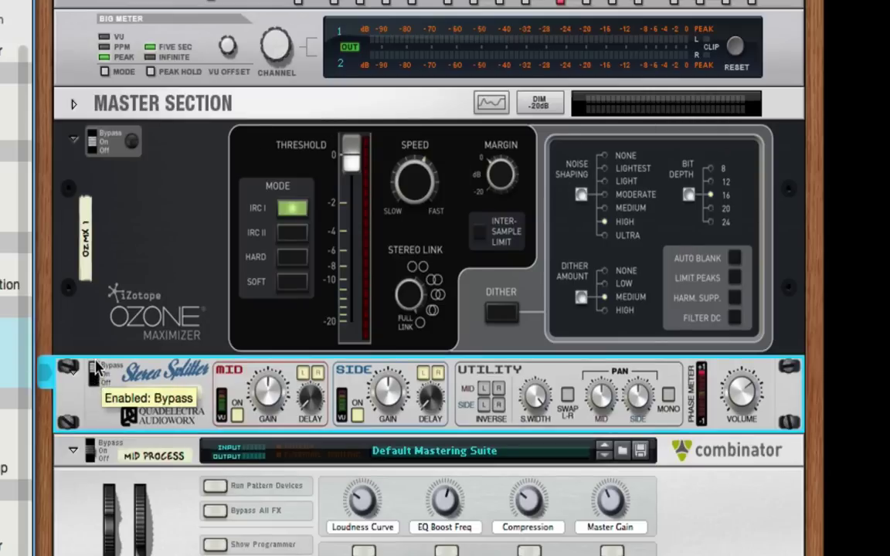
left_click(92, 141)
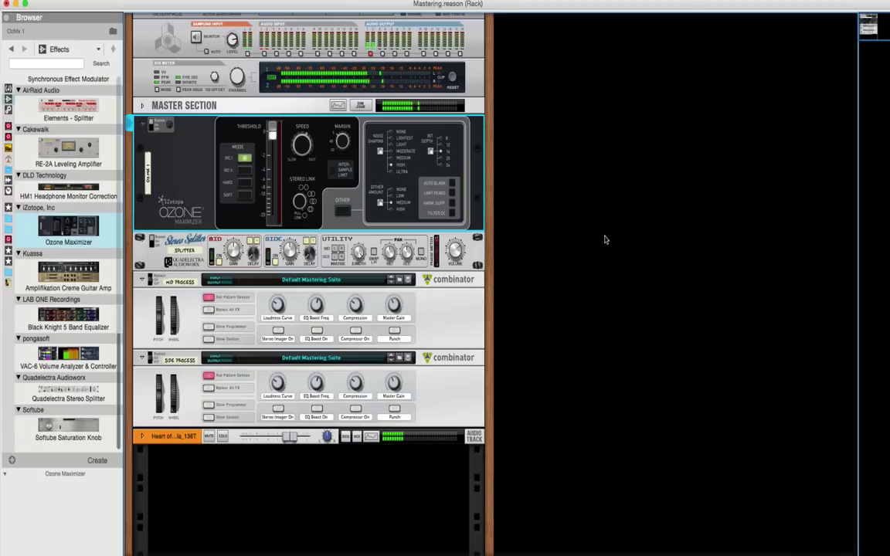
Switch between the Mixer and Rack views, ending with both shown together
key("F5")
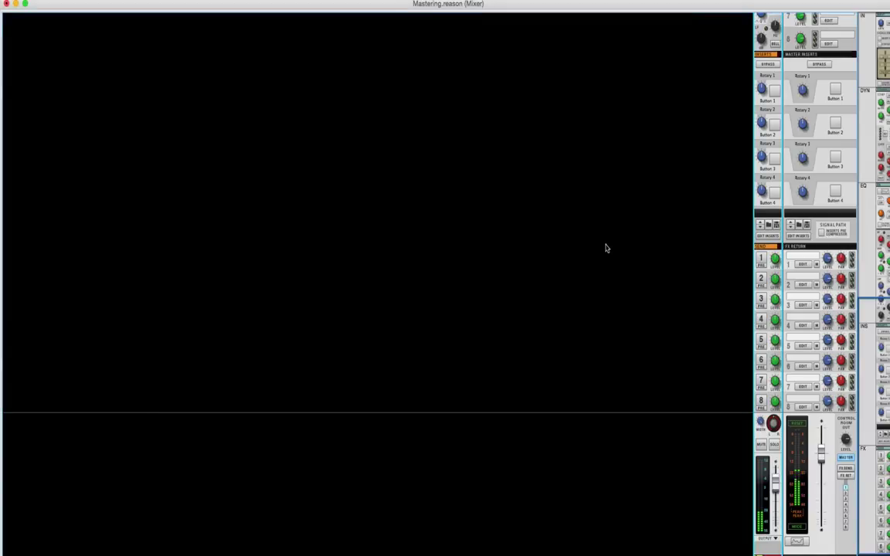
key("F6")
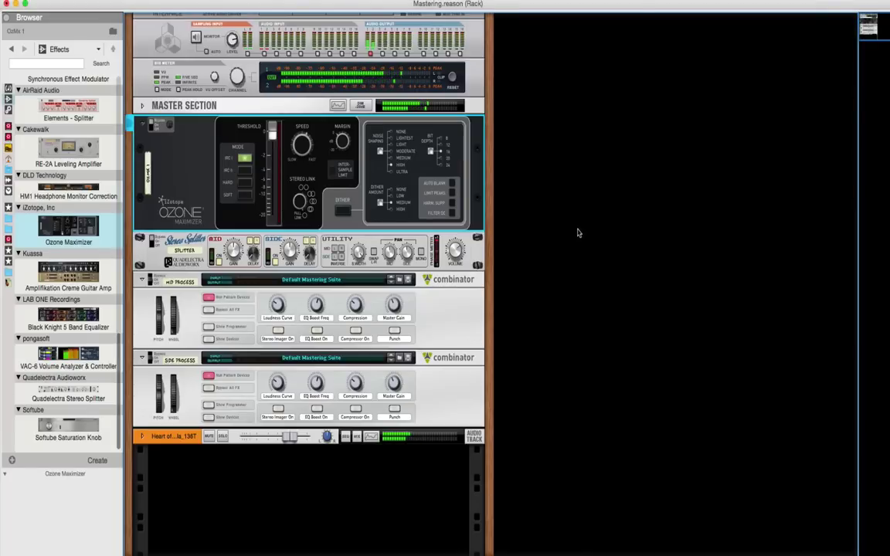
key("F5+F6")
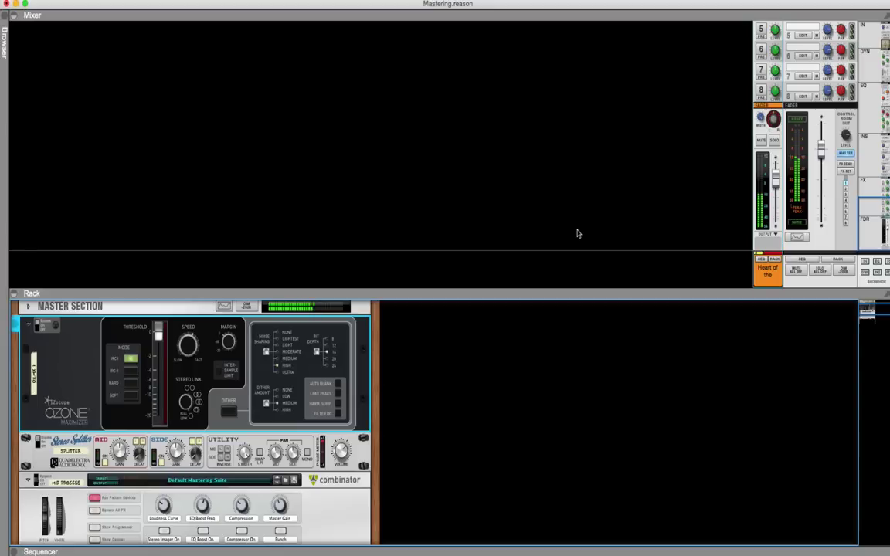
Examine the output level meters and the chain of mastering devices in the rack
scroll(495, 377, "up", 3)
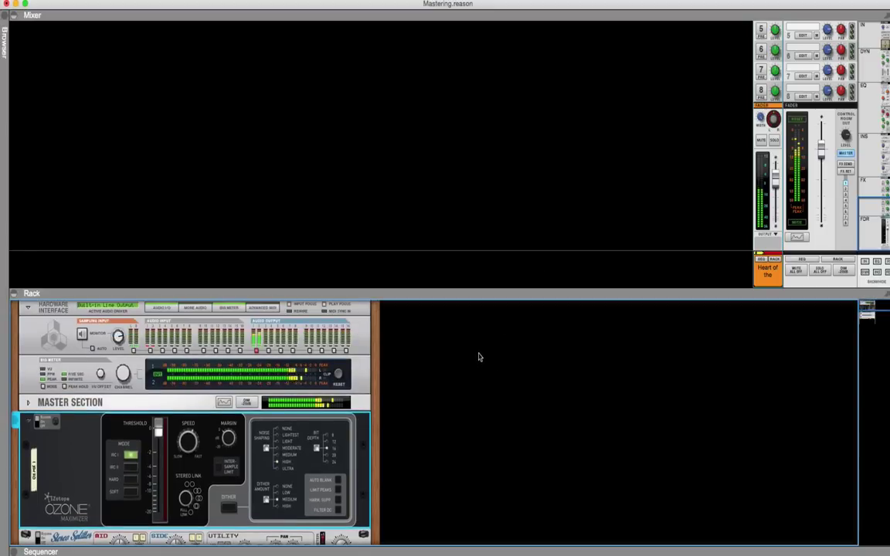
scroll(487, 344, "down", 1)
scroll(499, 340, "down", 2)
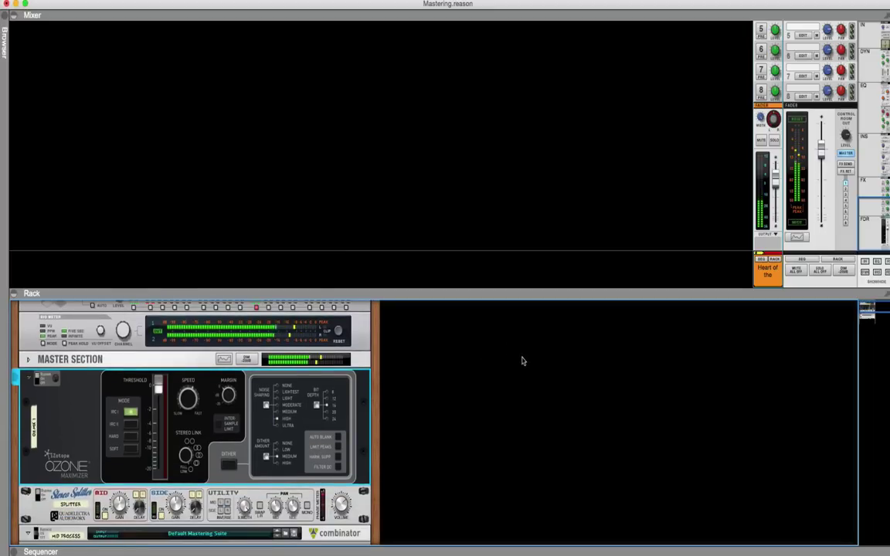
scroll(523, 359, "down", 1)
scroll(522, 361, "down", 1)
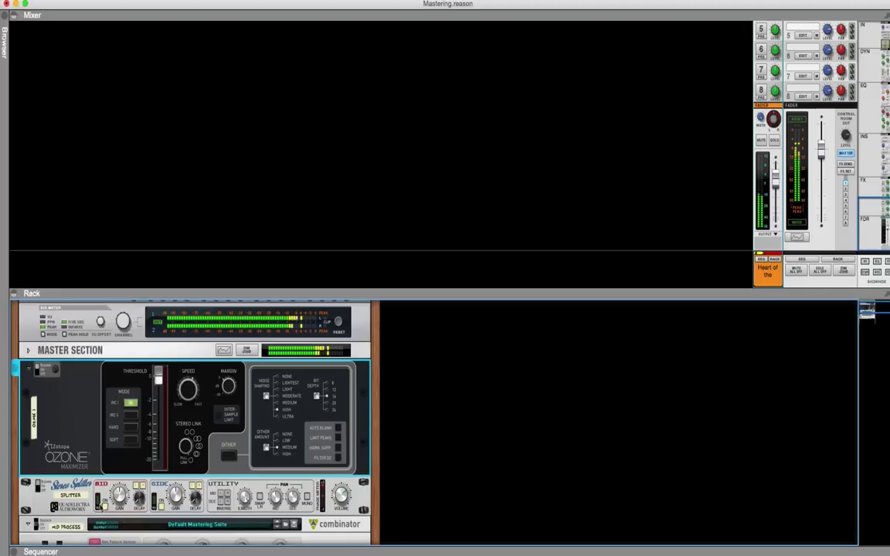
scroll(465, 477, "down", 3)
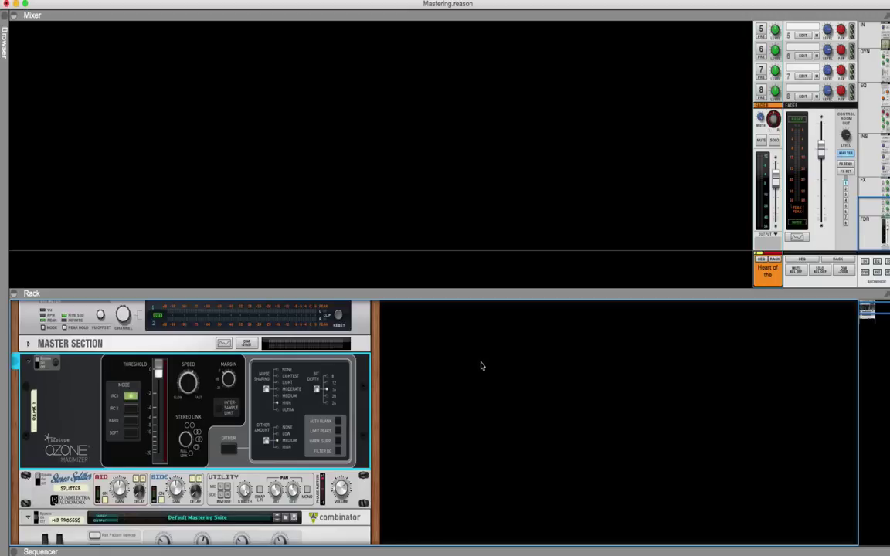
scroll(481, 366, "down", 5)
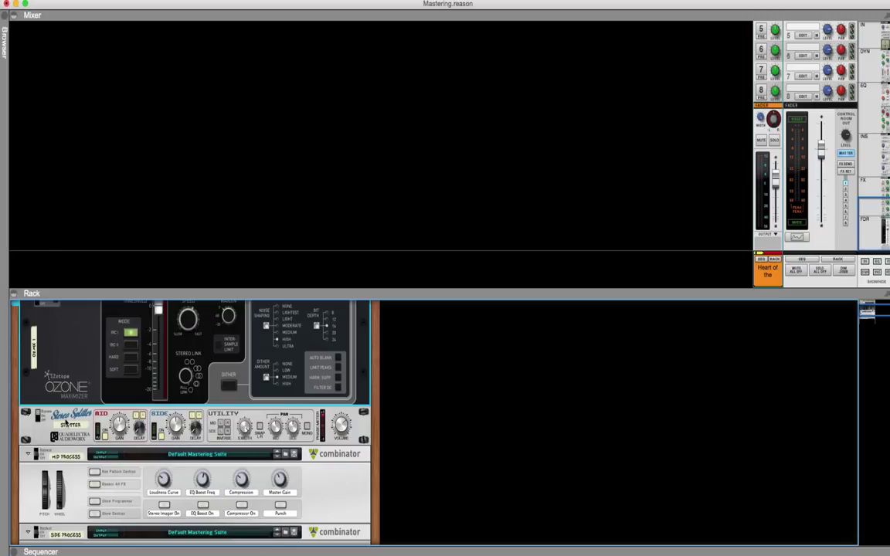
scroll(287, 472, "down", 5)
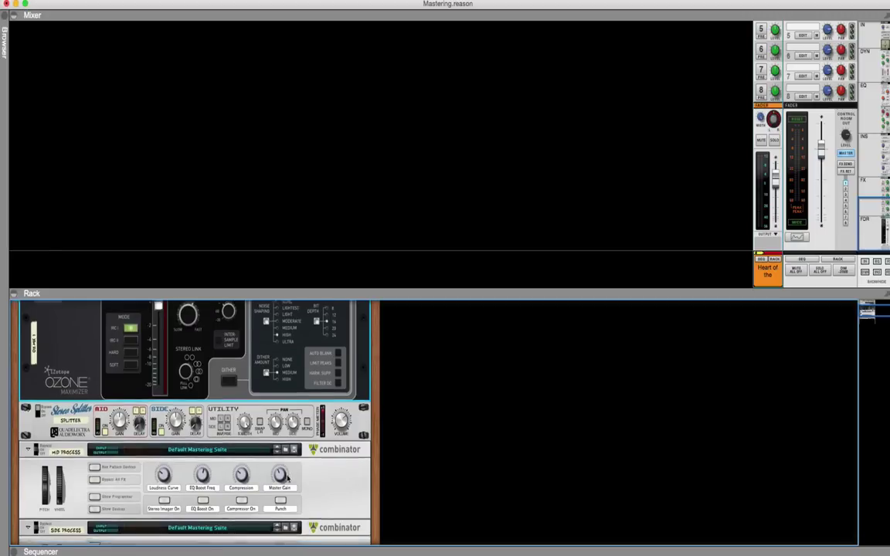
scroll(293, 462, "down", 1)
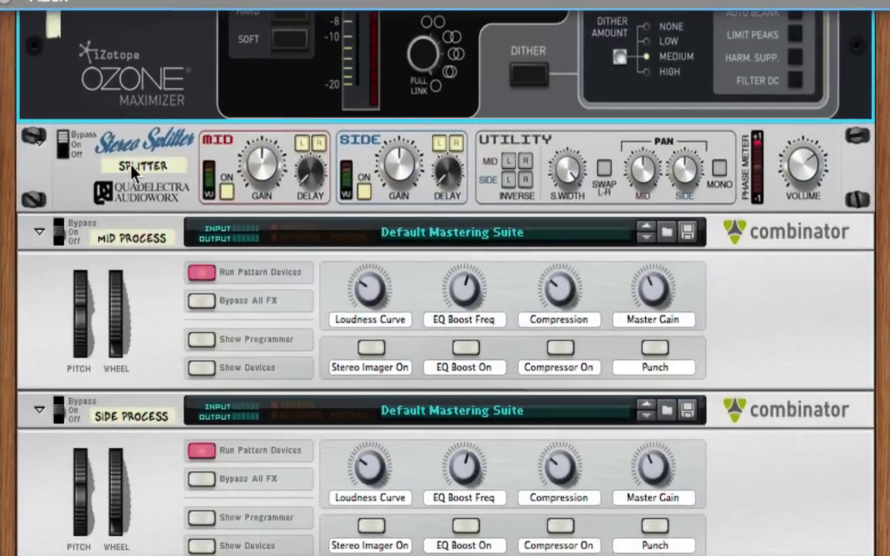
Turn on the Stereo Splitter and raise its Side gain to about 164%
left_click(61, 150)
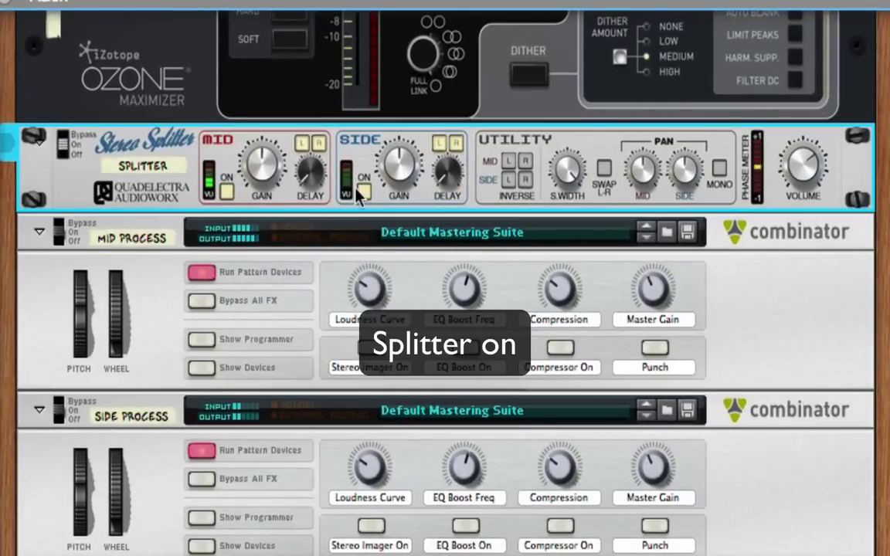
left_click_drag(392, 166, 386, 155)
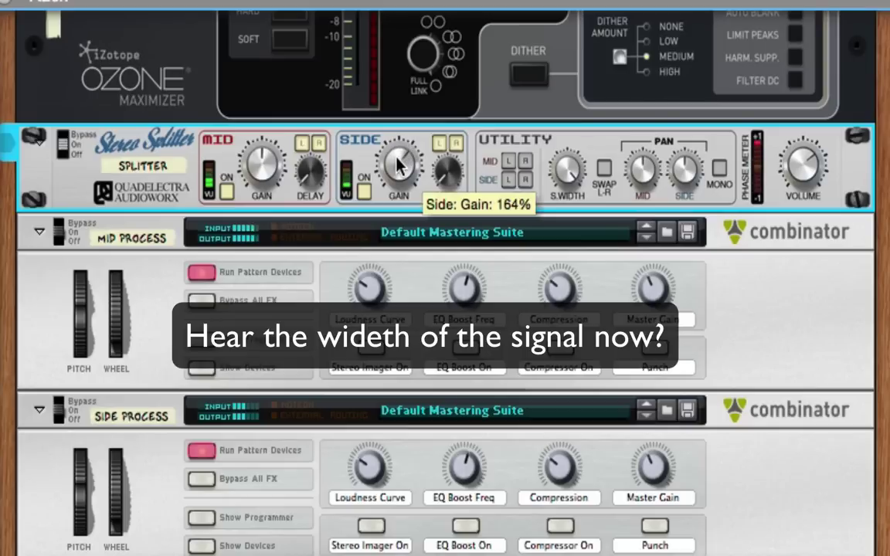
left_click_drag(397, 161, 398, 164)
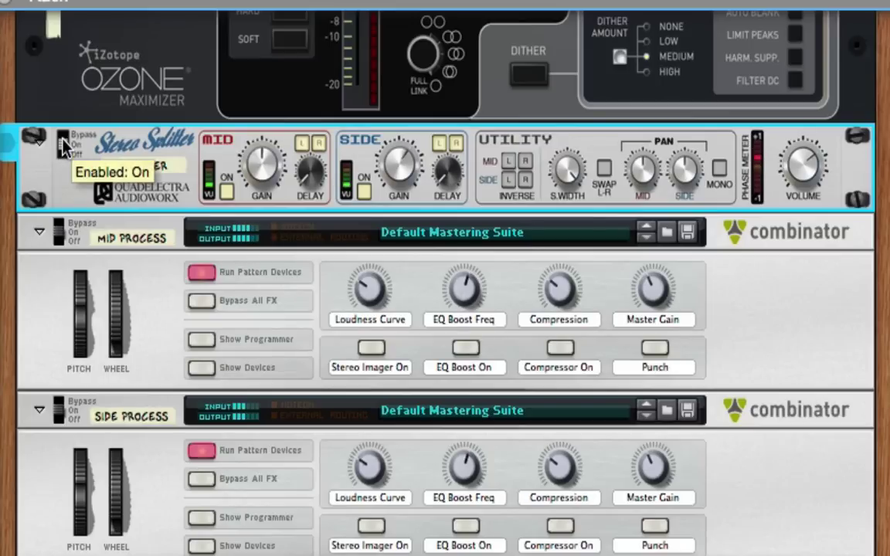
Compare the sound with the Stereo Splitter bypassed and active, leaving it on
left_click_drag(61, 141, 68, 126)
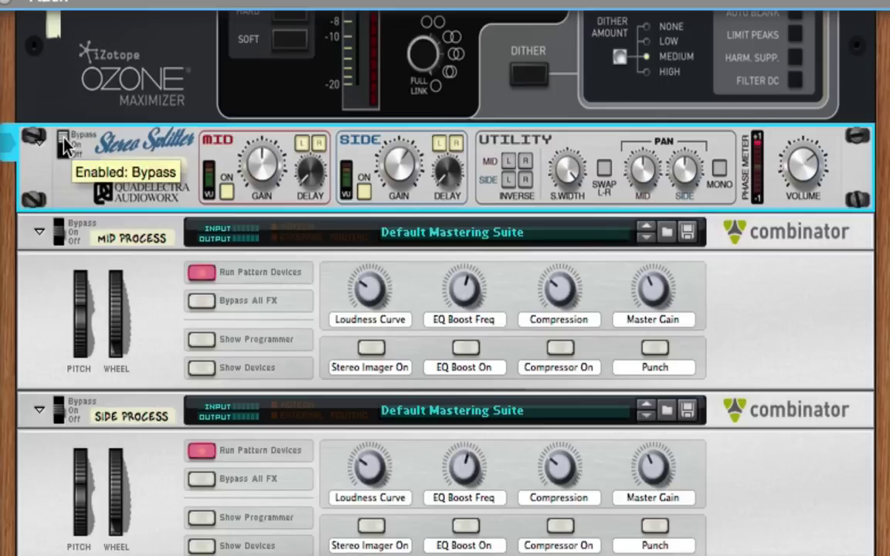
left_click(63, 143)
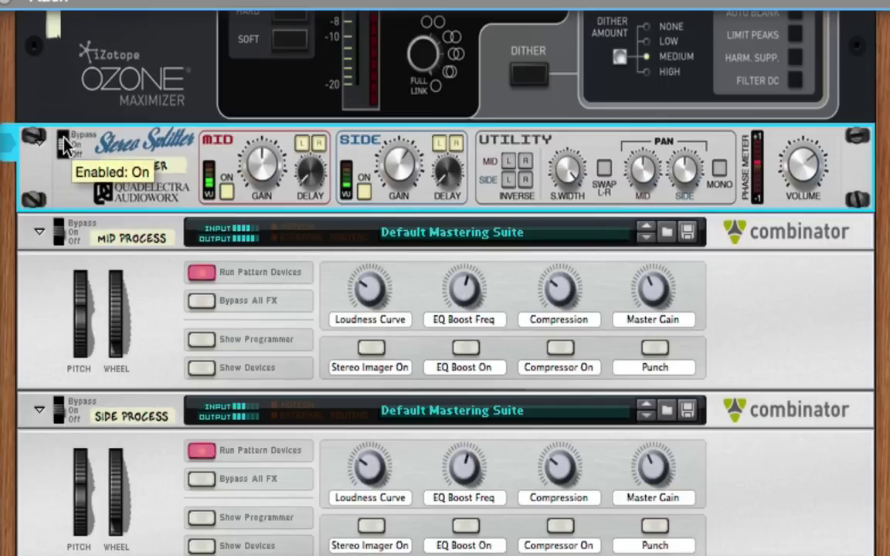
left_click(62, 135)
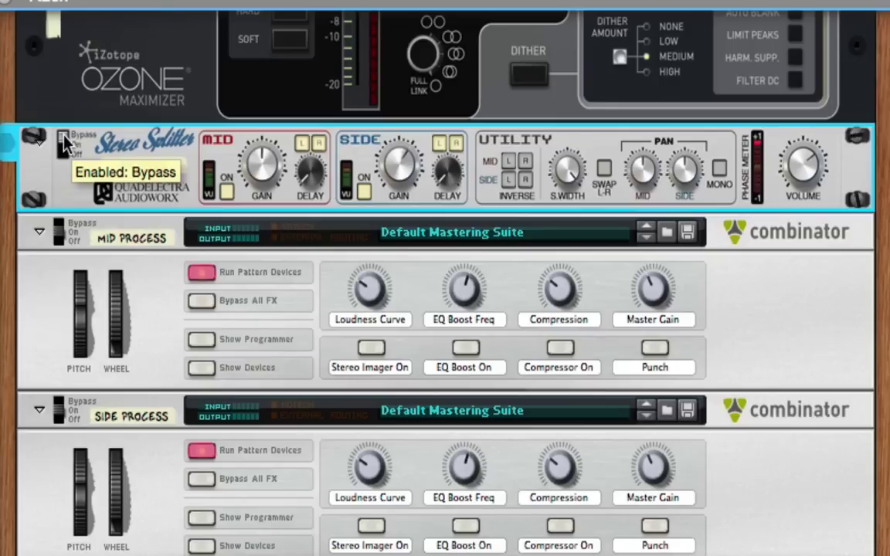
left_click(62, 140)
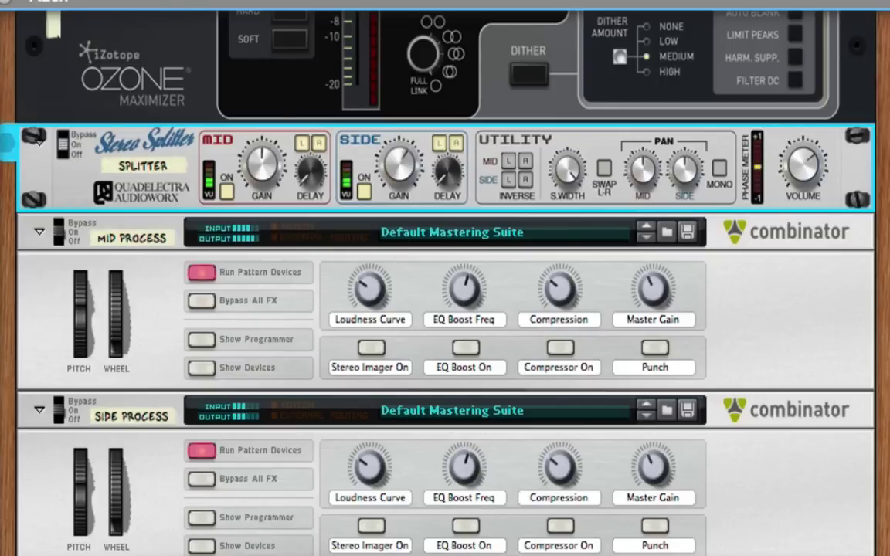
Reset the clip indicators on the hardware interface's Big Meter, and return to the Stereo Splitter and Combinators
scroll(445, 278, "up", 10)
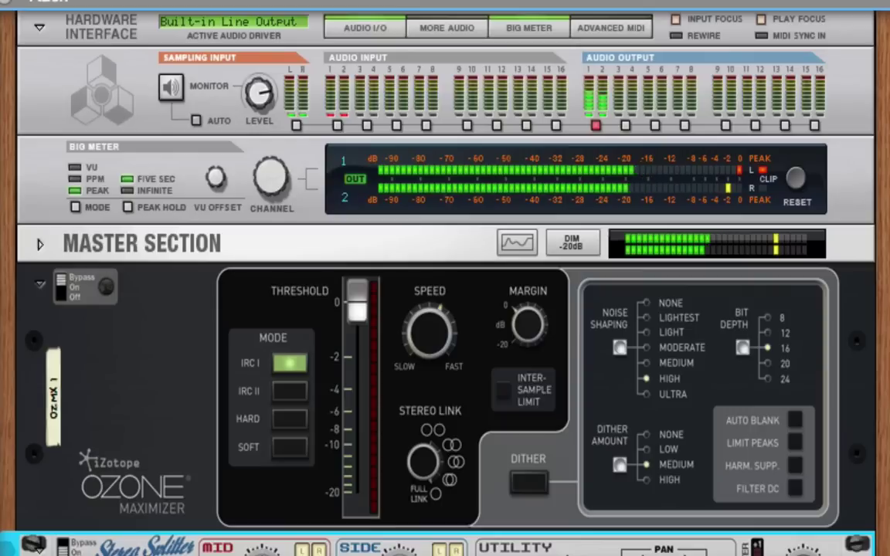
left_click(796, 178)
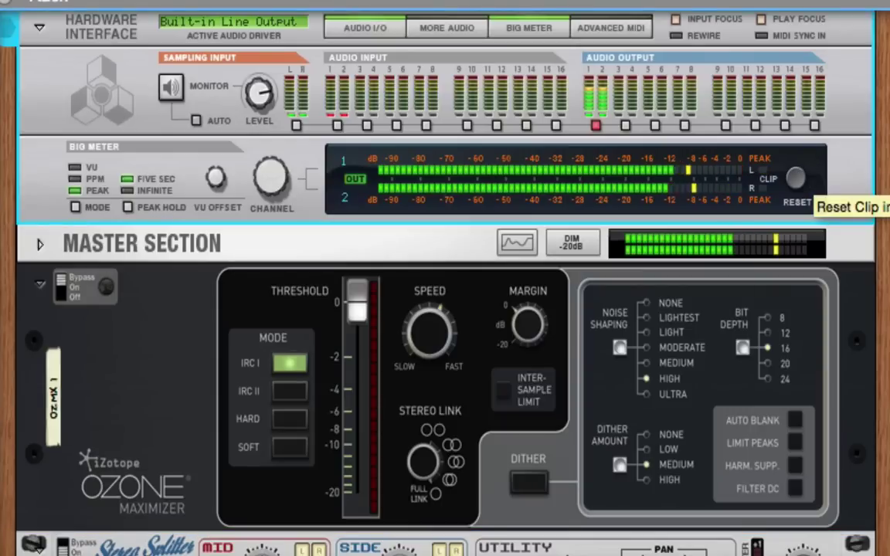
scroll(796, 185, "down", 3)
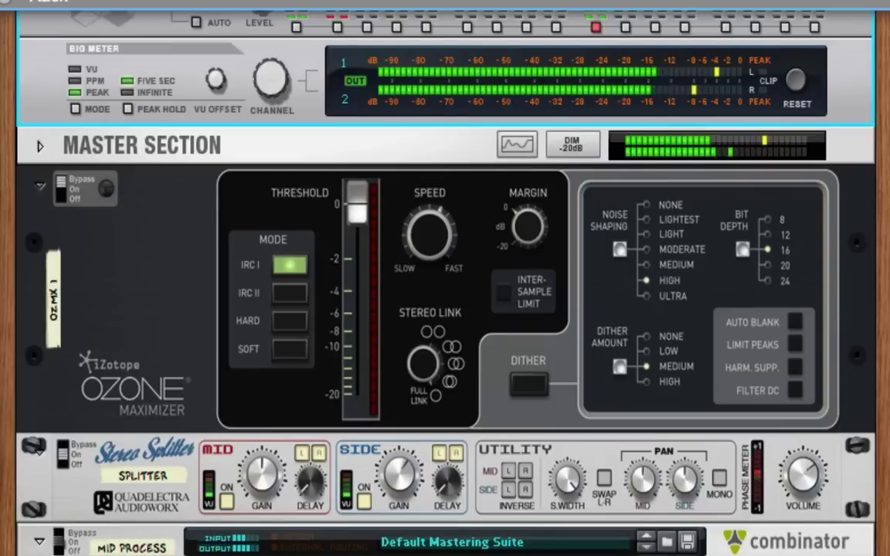
scroll(446, 279, "down", 4)
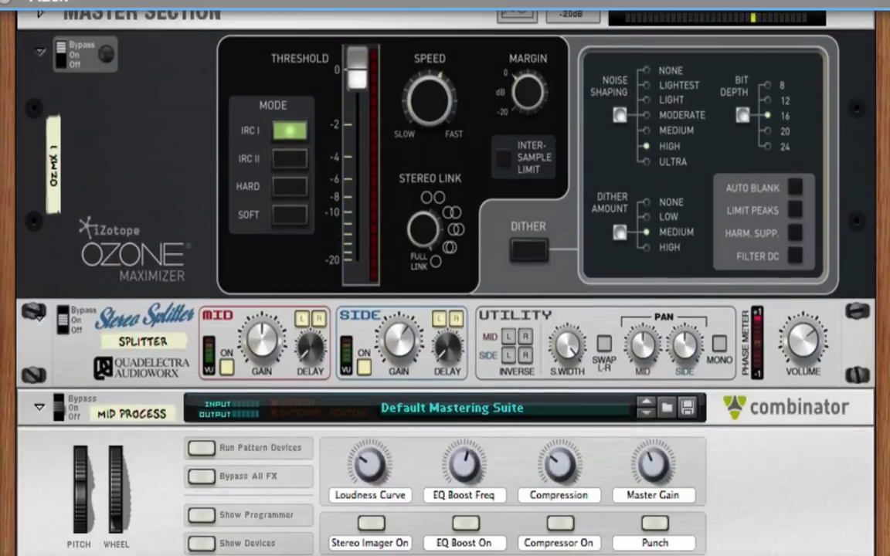
scroll(847, 293, "down", 3)
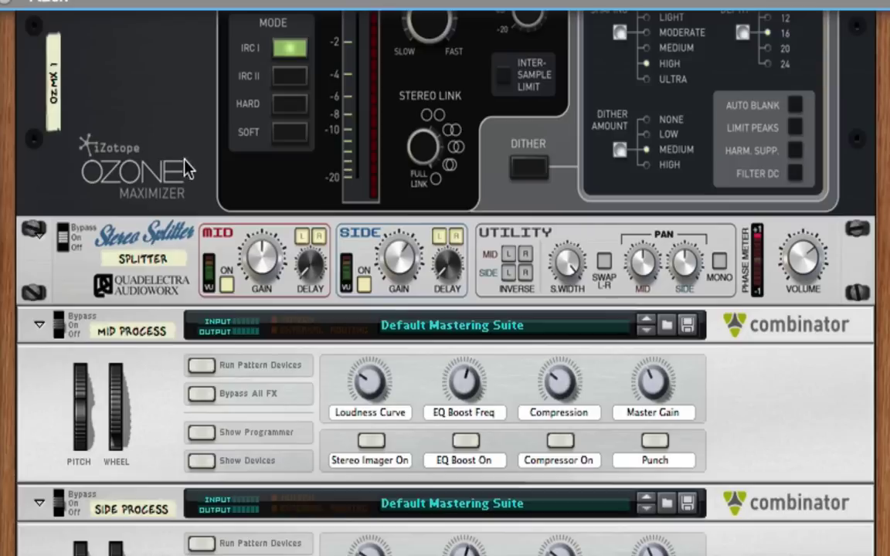
Start playback and switch the Ozone Maximizer from bypass to on
scroll(461, 152, "down", 5)
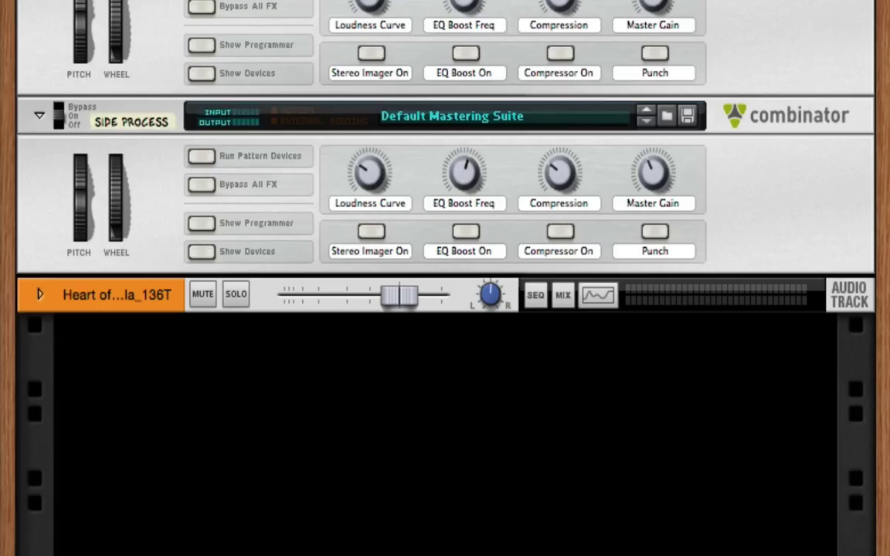
scroll(124, 222, "up", 8)
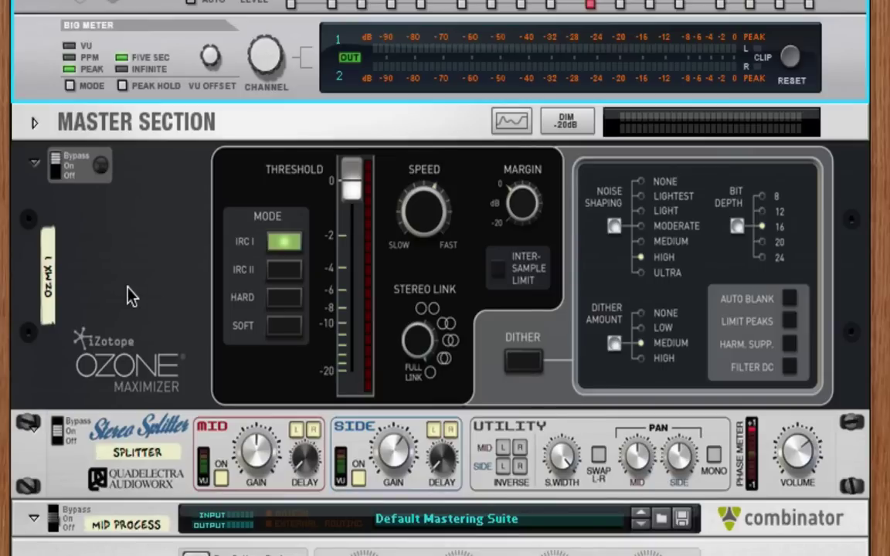
key("space")
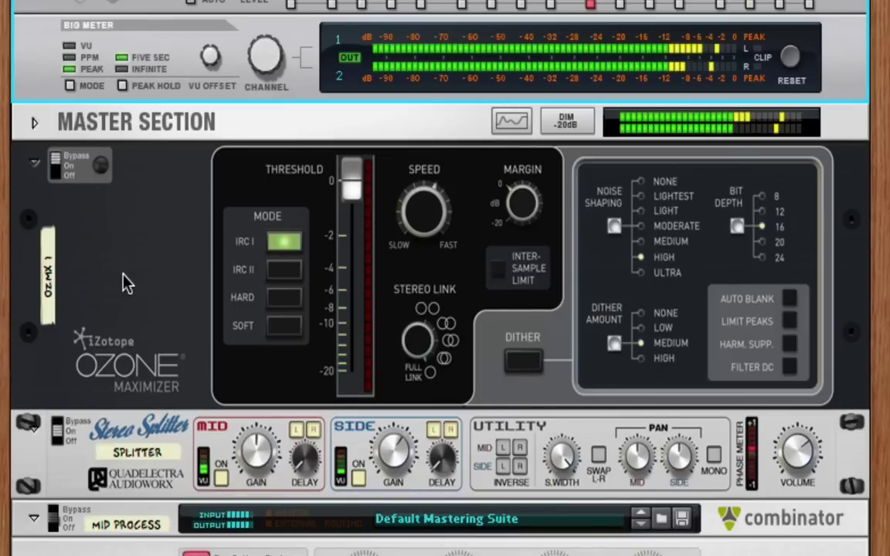
left_click(54, 164)
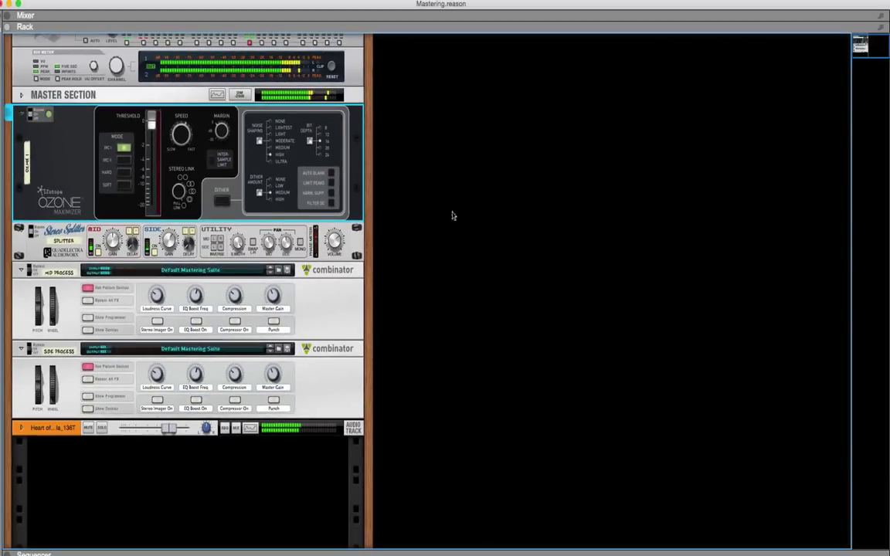
Show the mixer together with the rack and lower the master fader slightly
key("F7")
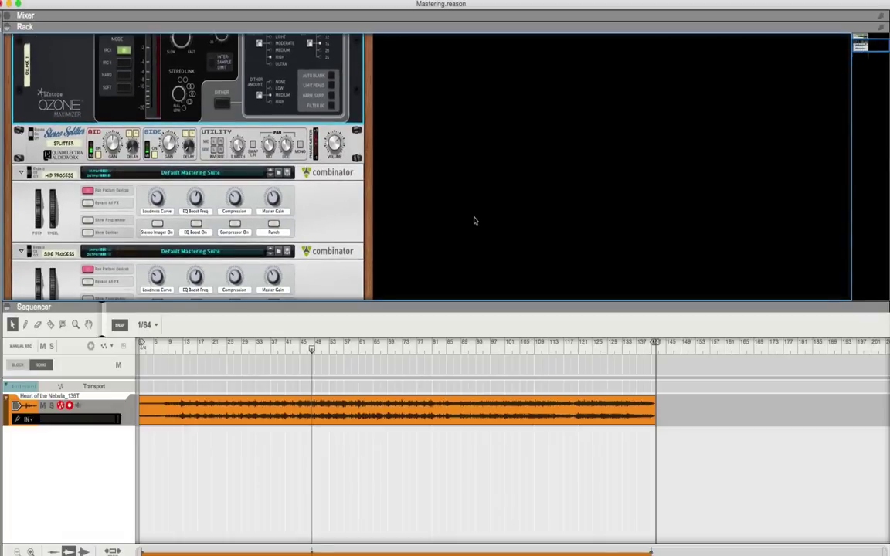
key("F5")
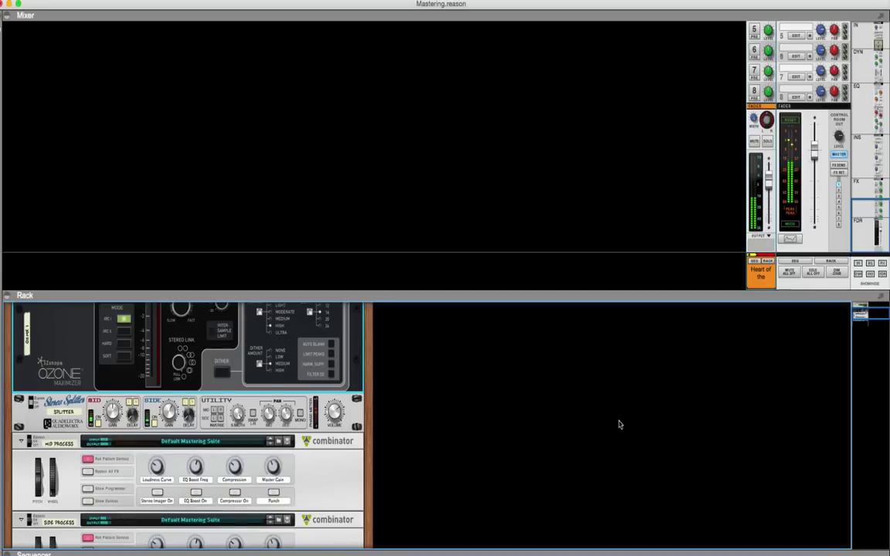
scroll(618, 425, "up", 3)
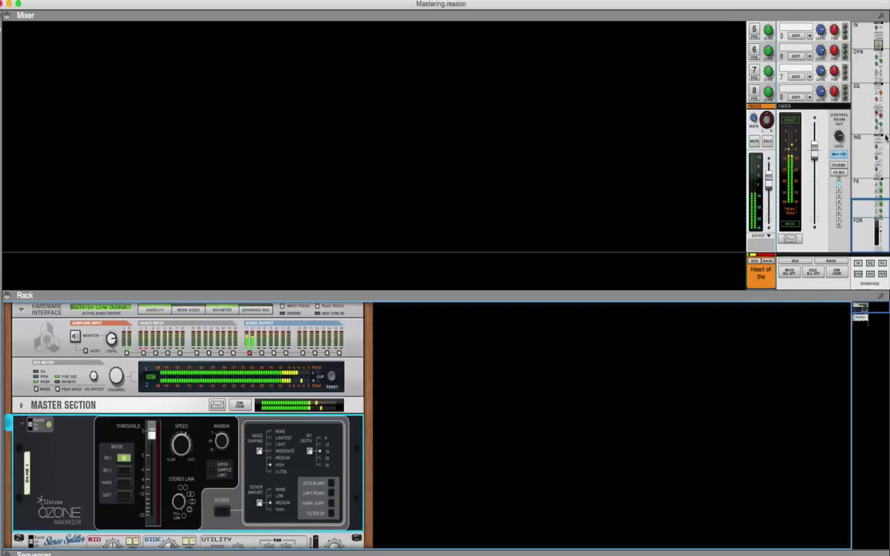
left_click_drag(815, 152, 814, 163)
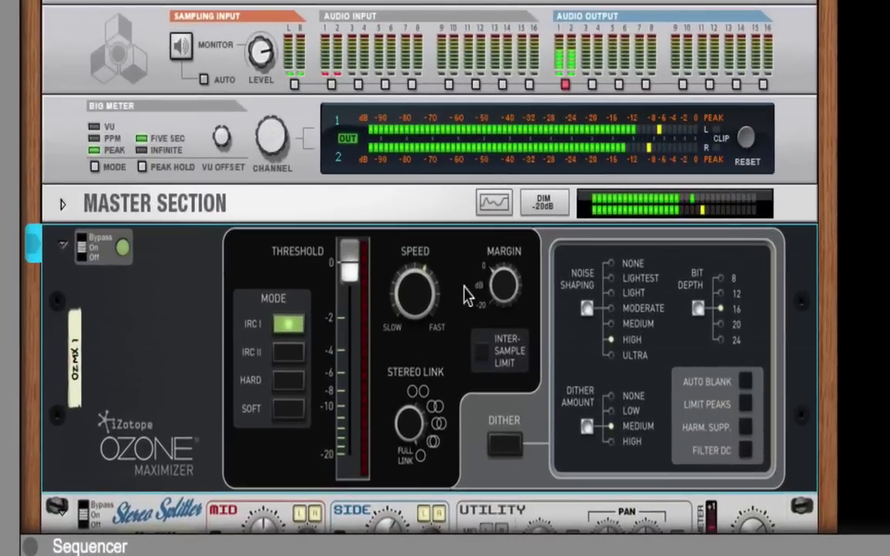
Lower the Ozone Maximizer's threshold to about -3.3
left_click_drag(494, 290, 496, 289)
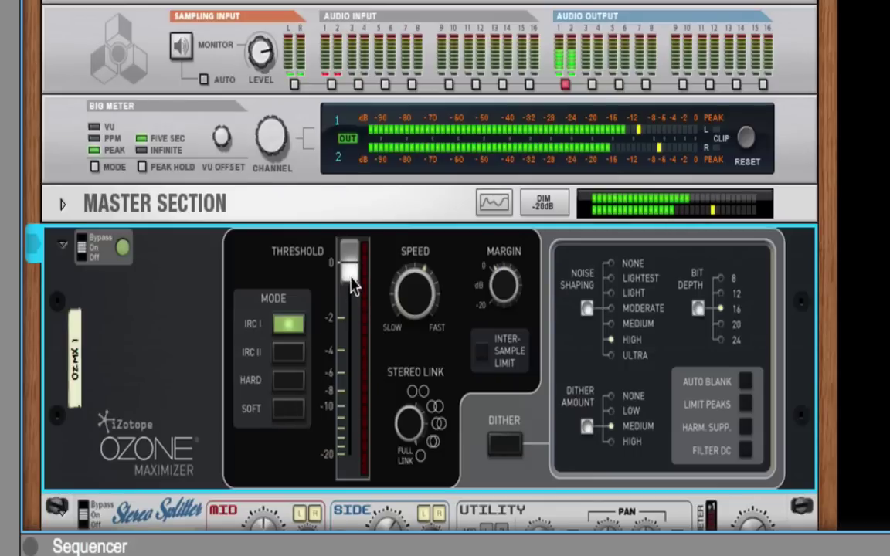
left_click_drag(350, 280, 345, 353)
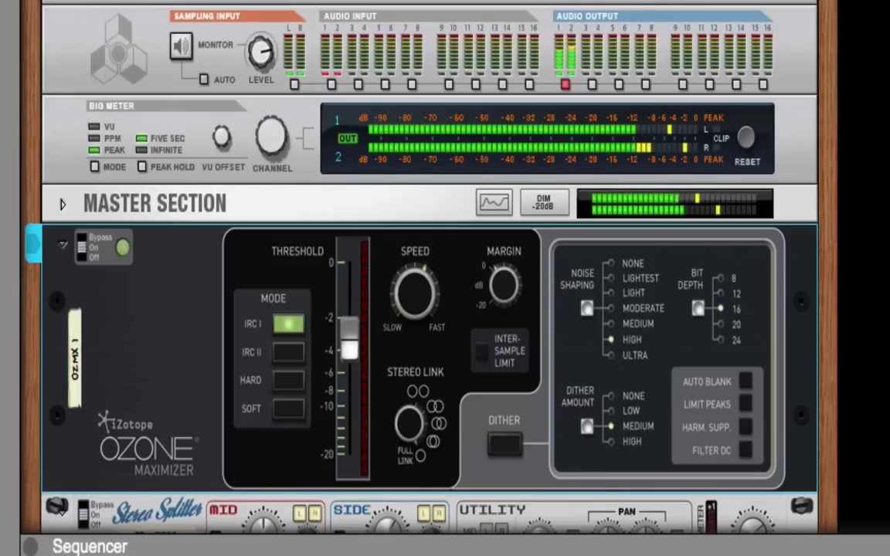
Show the devices inside the MID PROCESS Combinator and turn on its EQ Boost
scroll(421, 278, "down", 3)
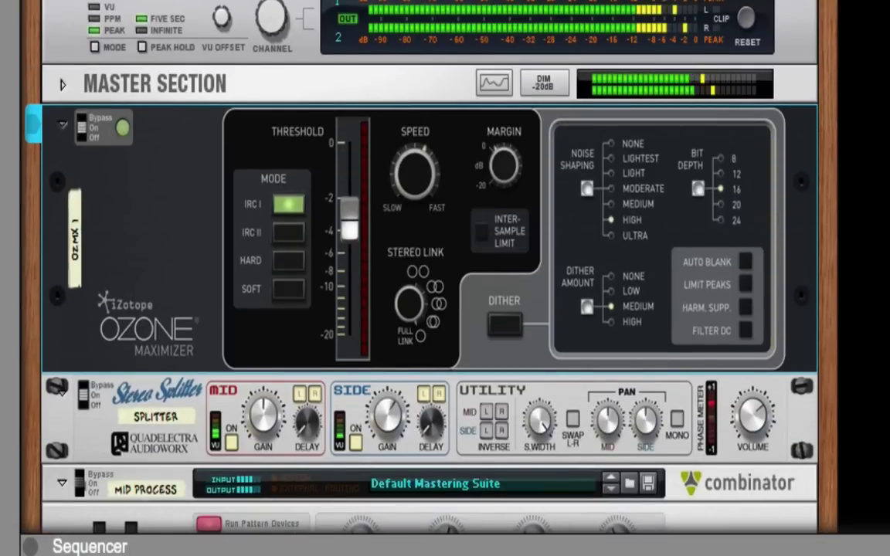
scroll(421, 278, "down", 1)
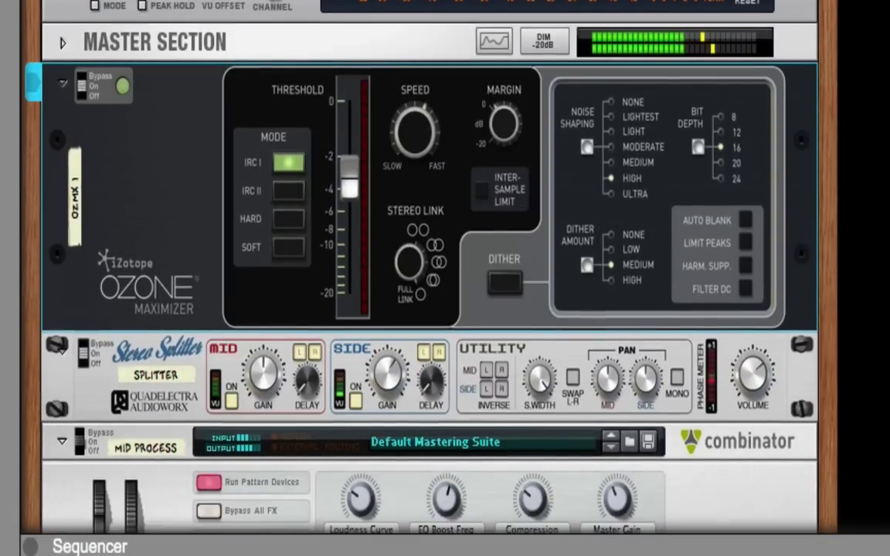
scroll(421, 278, "down", 12)
scroll(422, 278, "up", 13)
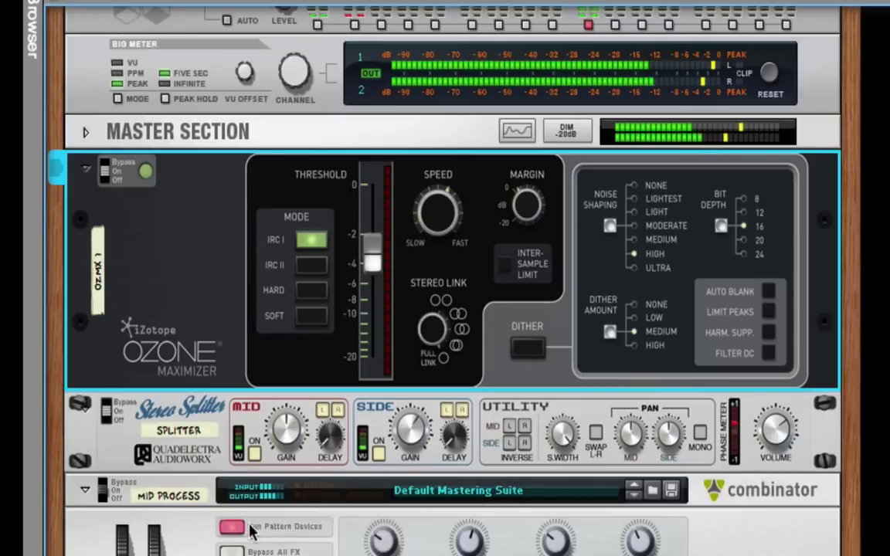
scroll(350, 513, "down", 10)
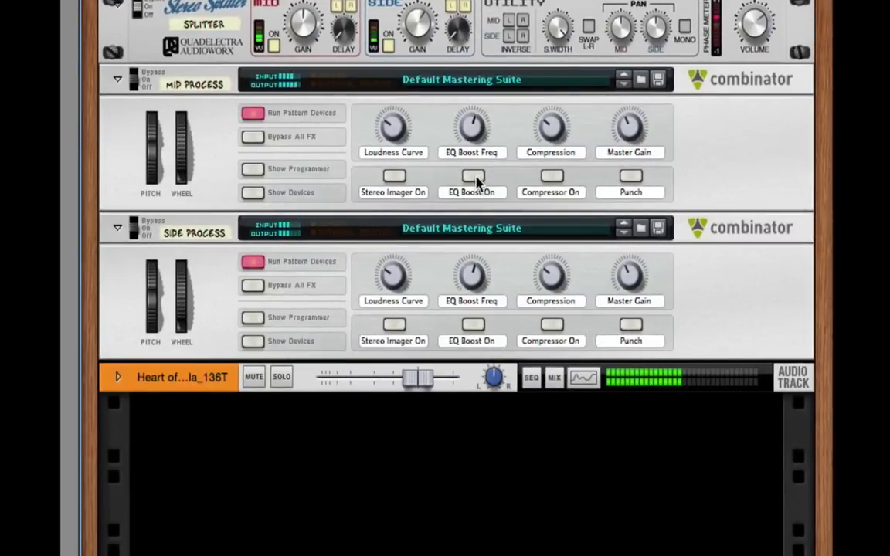
left_click(279, 192)
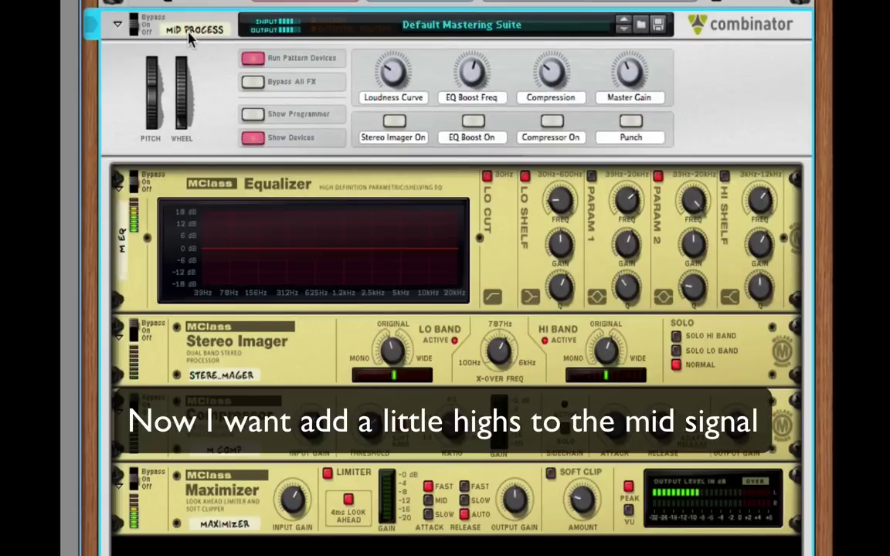
left_click(474, 124)
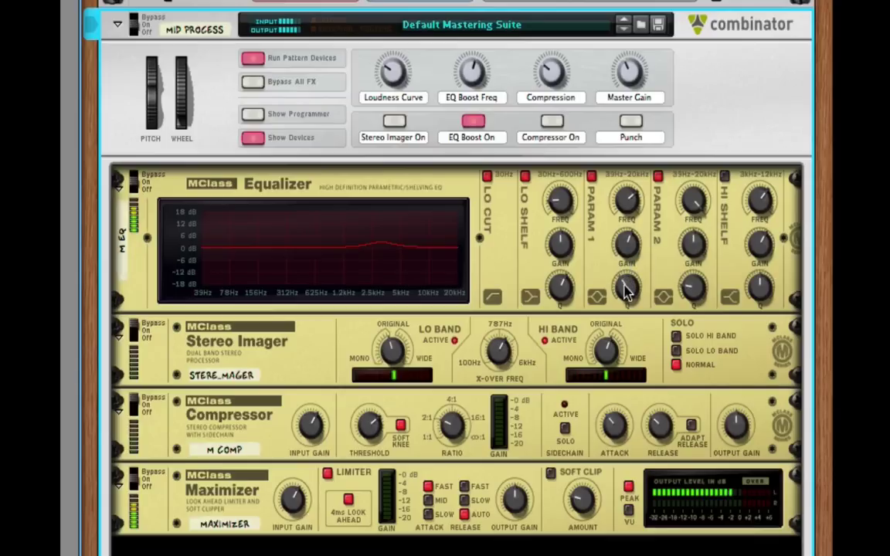
Raise the Param 1 gain on the mid equalizer and sweep the Combinator's EQ Boost Freq, settling at about 61
left_click_drag(626, 246, 626, 240)
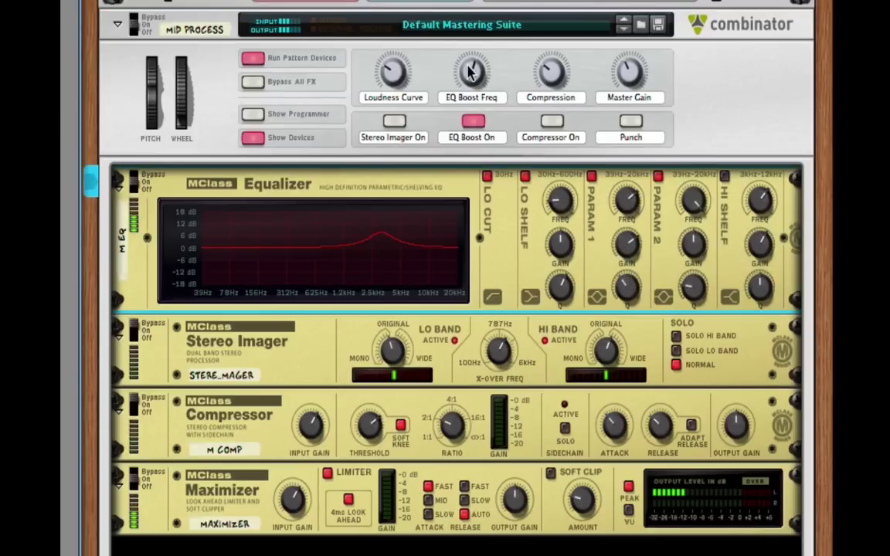
mouse_move(471, 73)
left_mouse_down()
mouse_move(475, 122)
mouse_move(460, 74)
left_mouse_up()
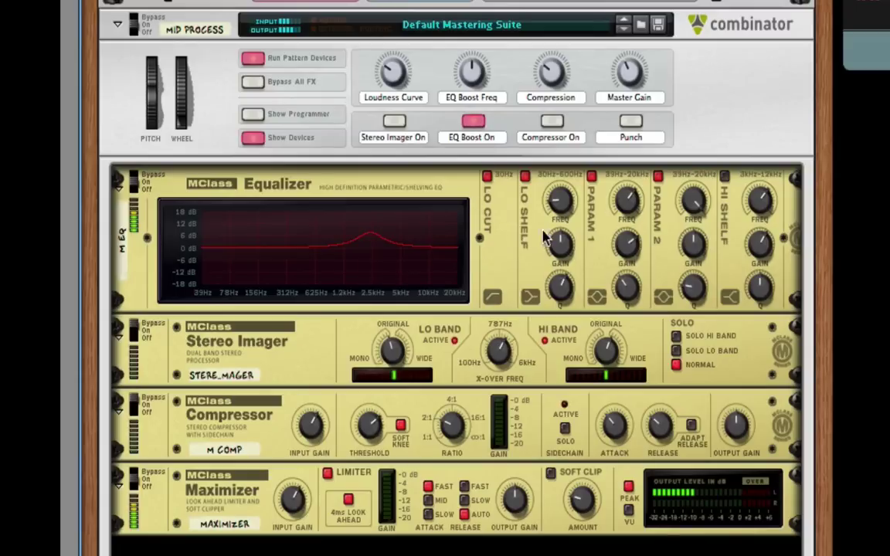
left_click_drag(469, 73, 442, 29)
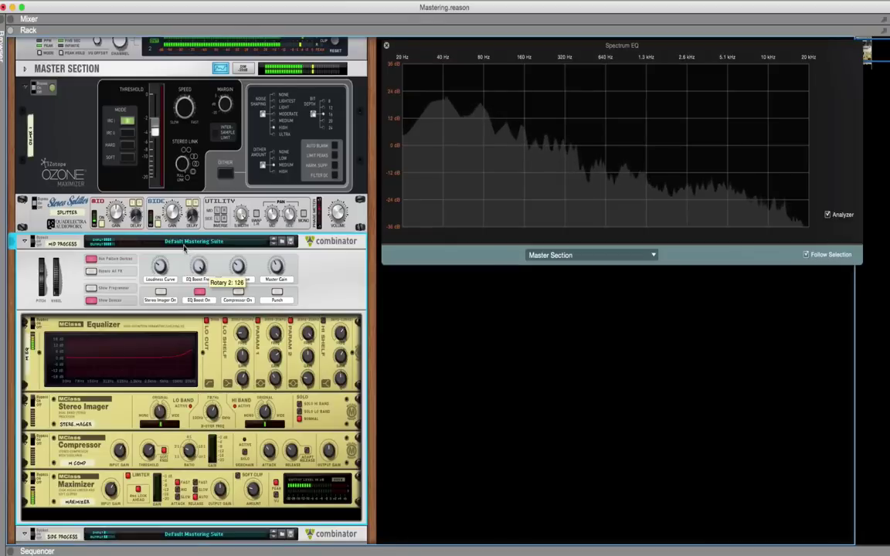
left_click_drag(184, 247, 189, 270)
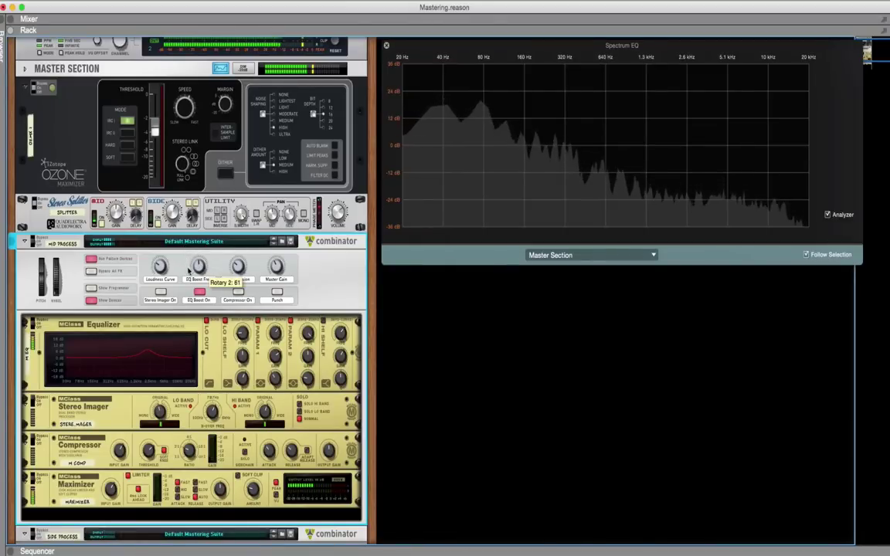
Reduce the mid equalizer's Param 1 gain to about 4 dB and compare the sound with EQ Boost off and on
left_click(272, 356)
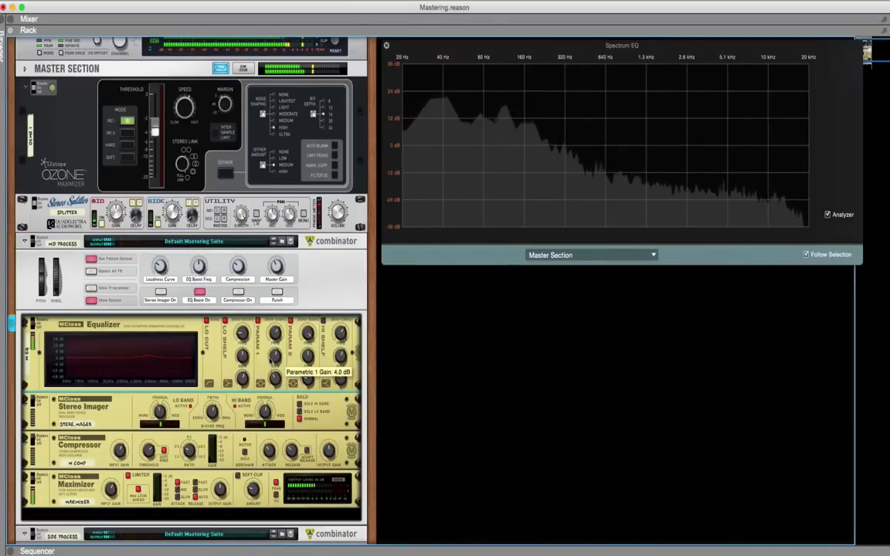
left_click_drag(272, 357, 273, 362)
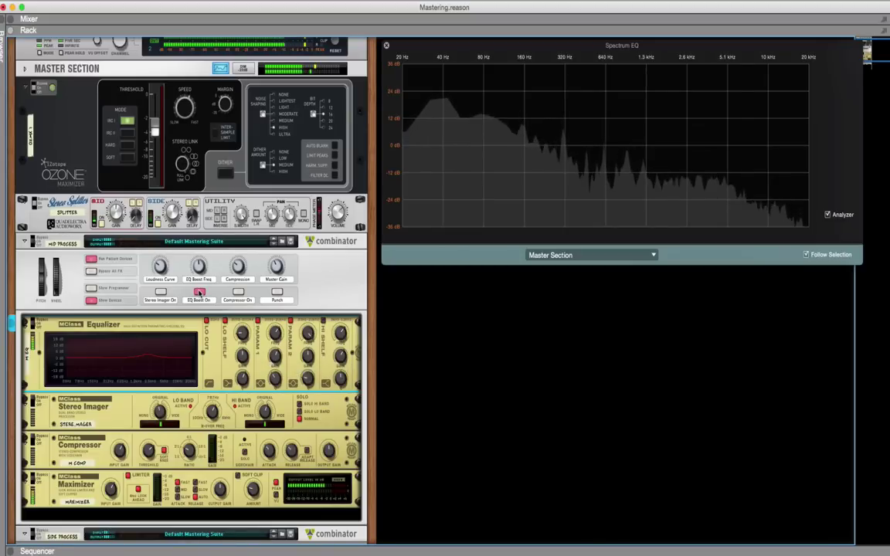
left_click(200, 293)
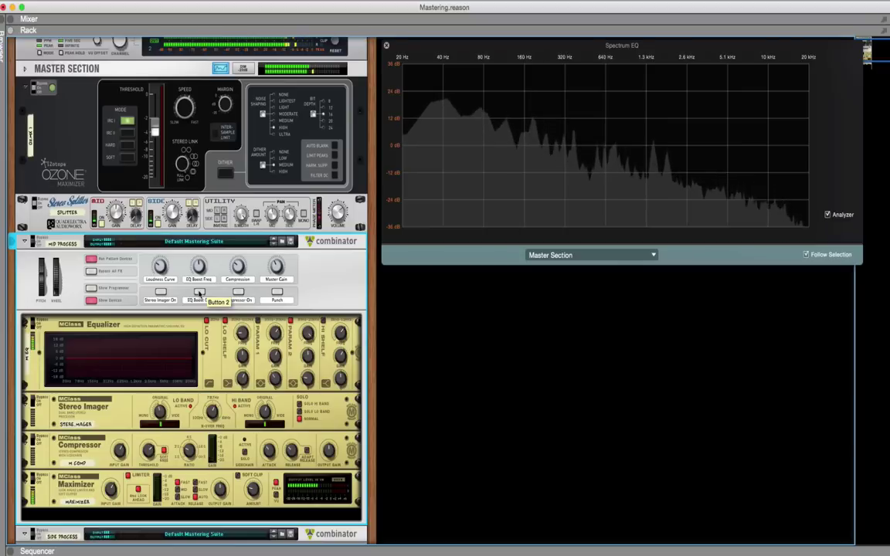
left_click(200, 292)
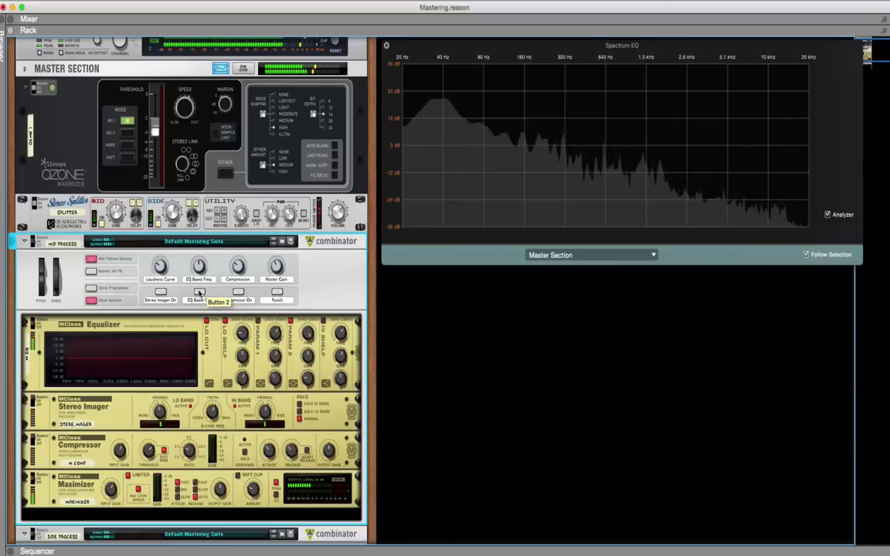
Set the mid equalizer's Param 1 frequency to about 2.6 kHz and compare the sound with EQ Boost off and on
left_click(272, 334)
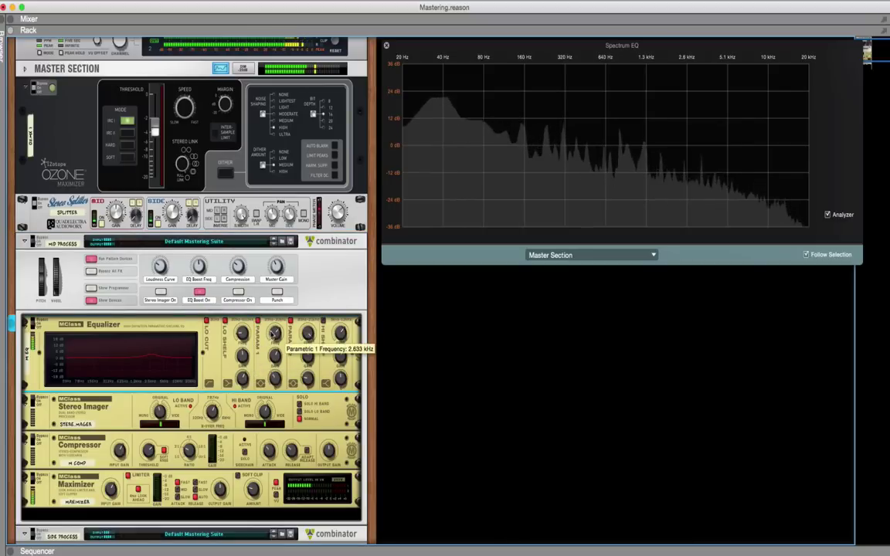
left_click(199, 294)
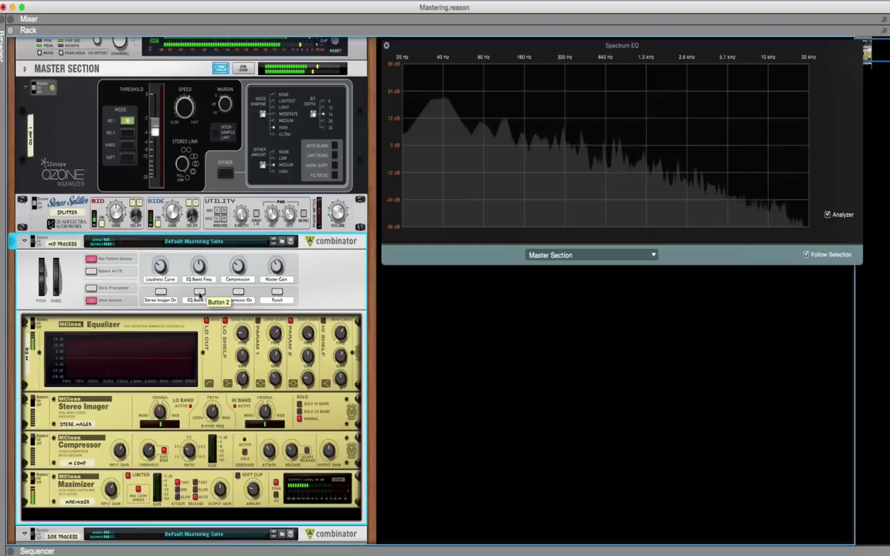
left_click(199, 293)
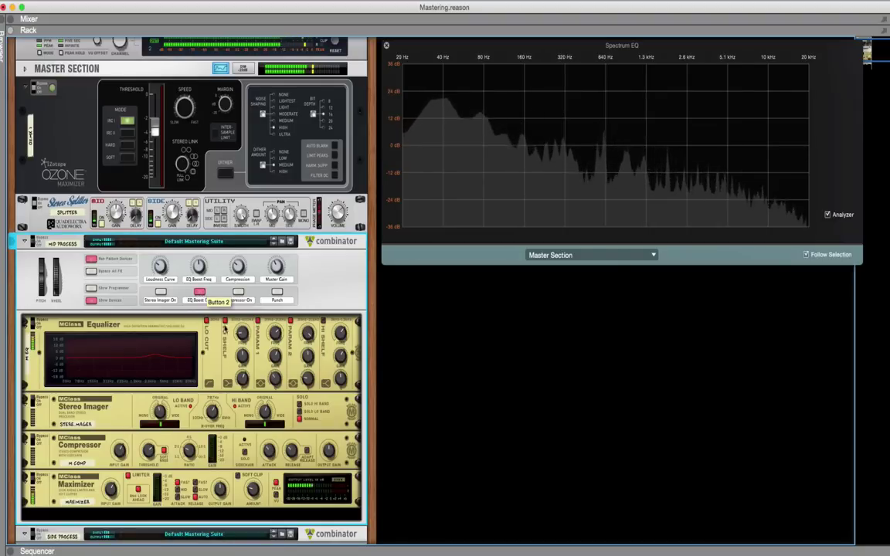
Sweep the mid equalizer's Param 1 frequency down through about 1.96 kHz to 1.1 kHz, then settle it slightly higher
left_click(274, 335)
left_click_drag(274, 334, 273, 342)
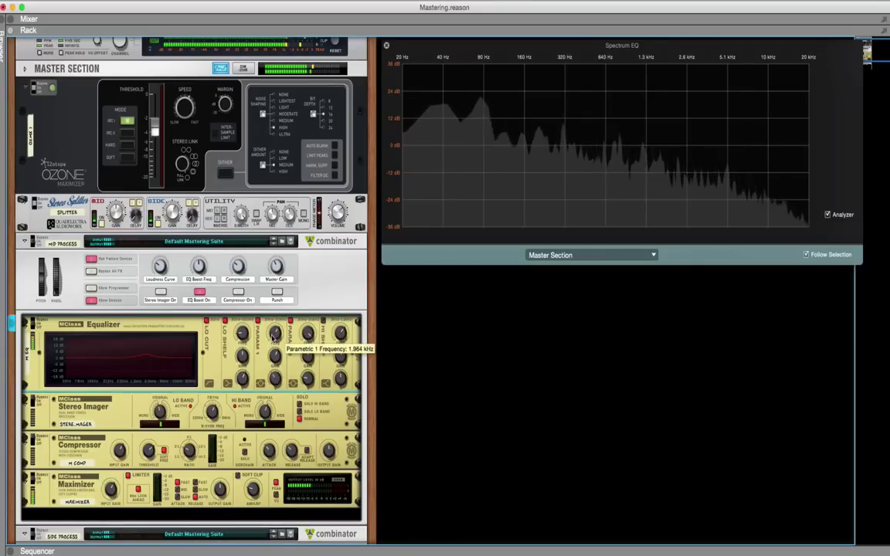
left_click_drag(273, 340, 273, 342)
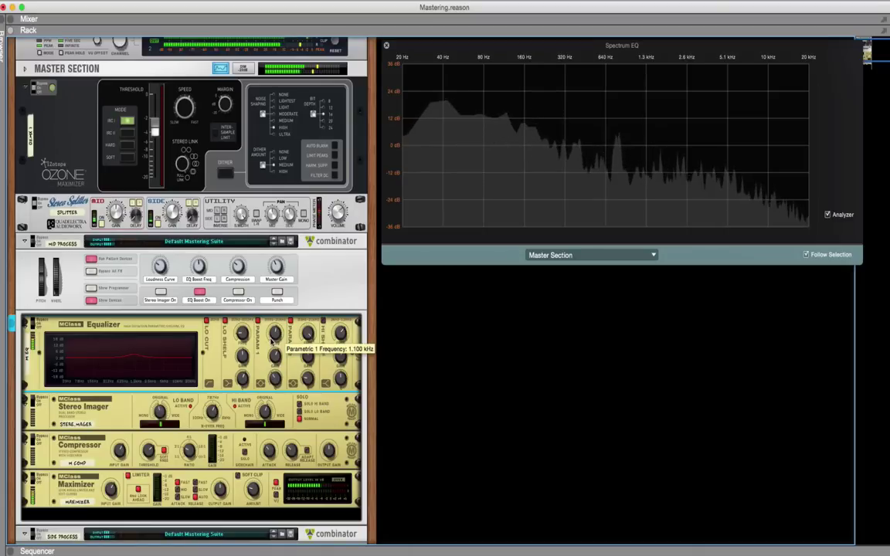
left_click_drag(270, 342, 273, 357)
mouse_move(272, 357)
mouse_move(274, 334)
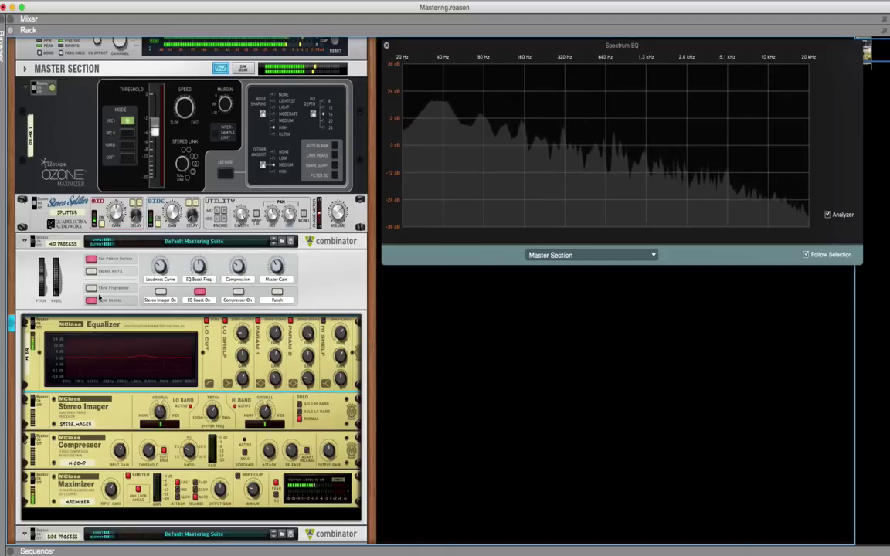
Hide the MID PROCESS Combinator's devices and lower the Ozone Maximizer's threshold slightly below -3.3
left_click(91, 301)
left_click(91, 301)
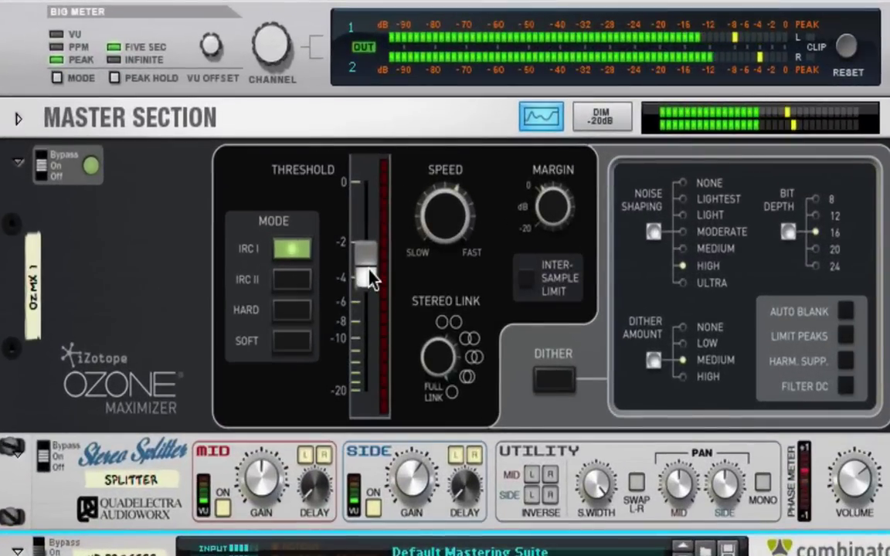
left_click(369, 278)
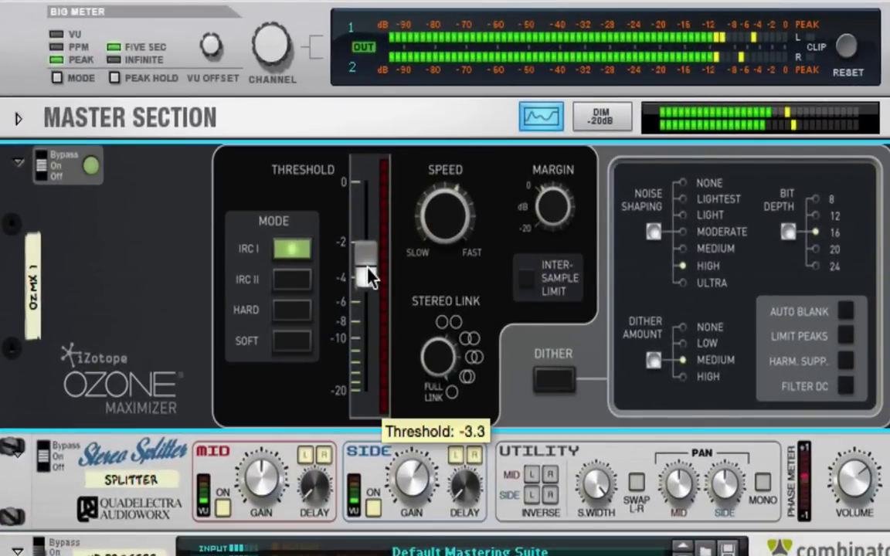
left_click_drag(370, 280, 369, 282)
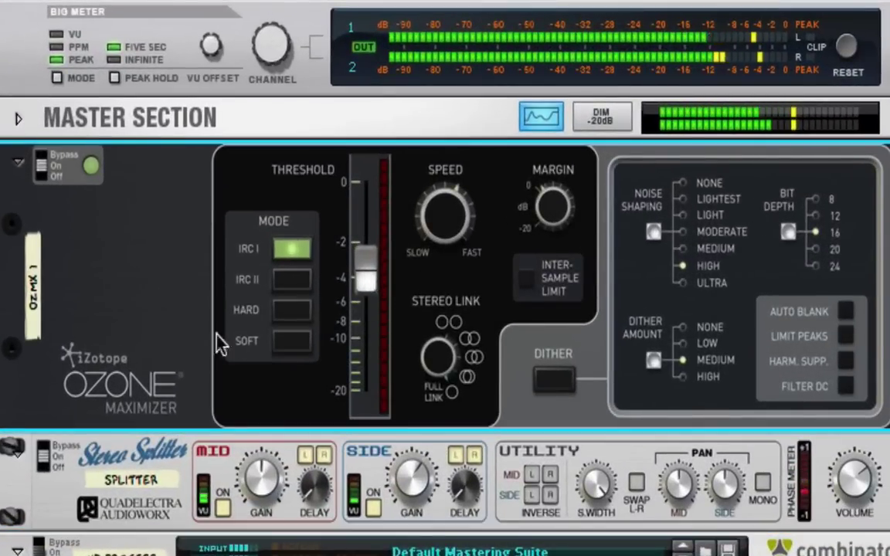
Bypass the Stereo Splitter to hear the mix without the mid/side processing
left_click(44, 453)
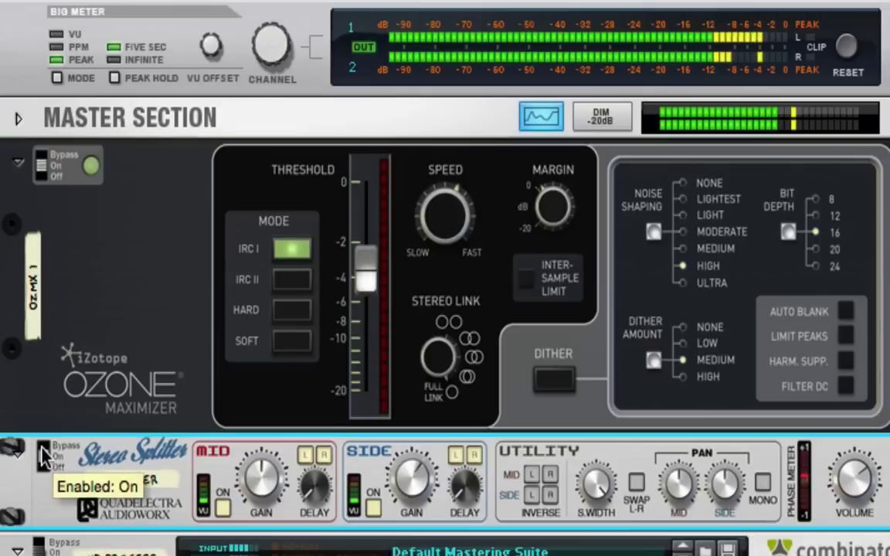
left_click(45, 444)
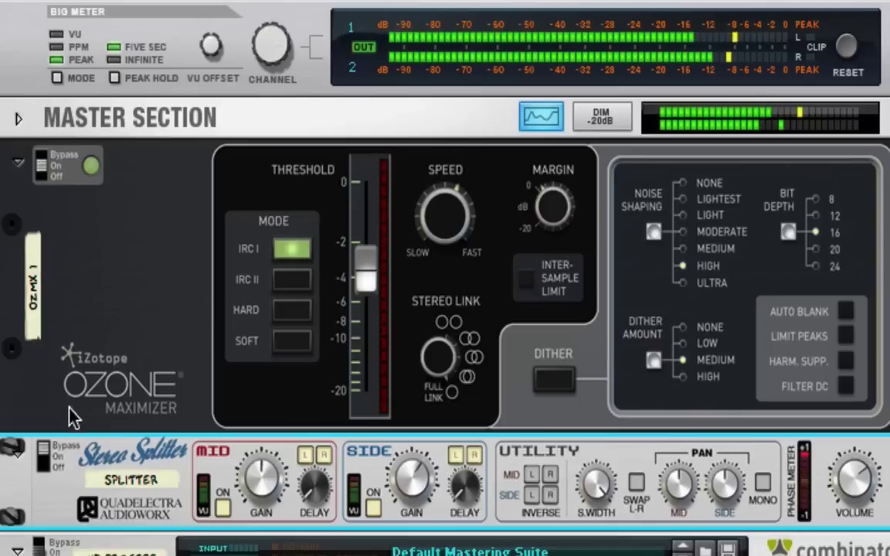
Switch the Stereo Splitter back on to hear the mid/side processing, and stop playback
left_click(44, 455)
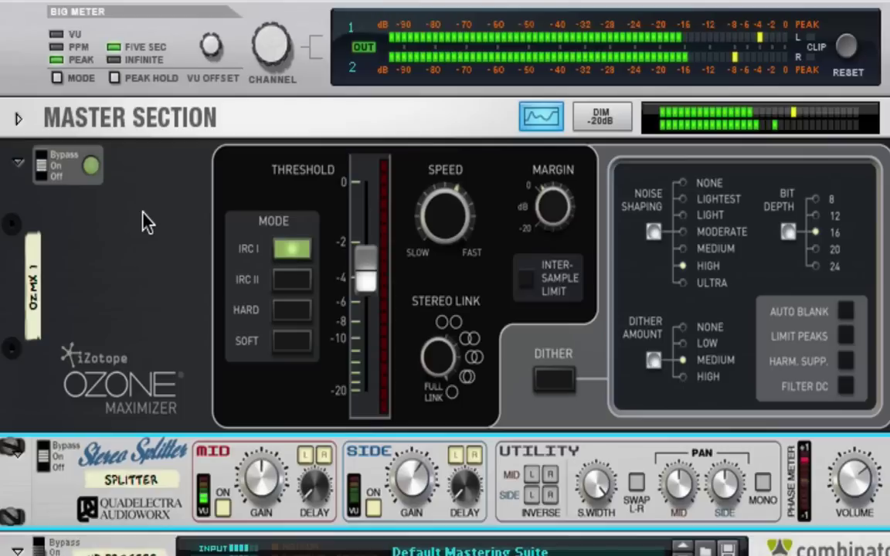
key("space")
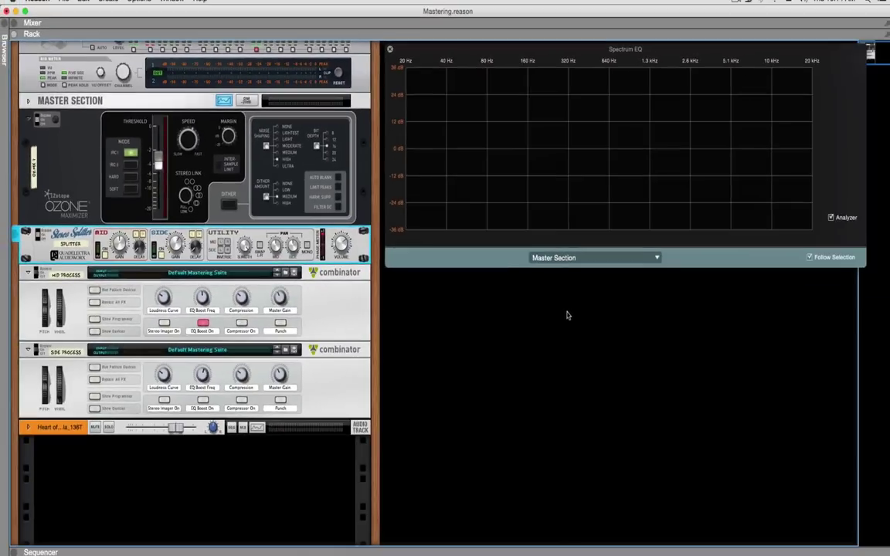
Show the mixer's master fader and return to the rack to examine the Ozone Maximizer's threshold
key("F4")
key("F4")
key("F5")
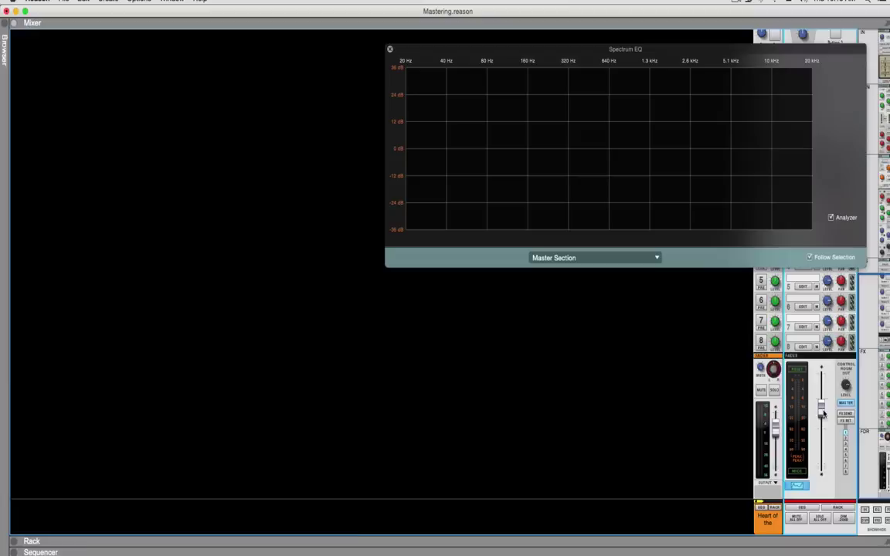
key("F6")
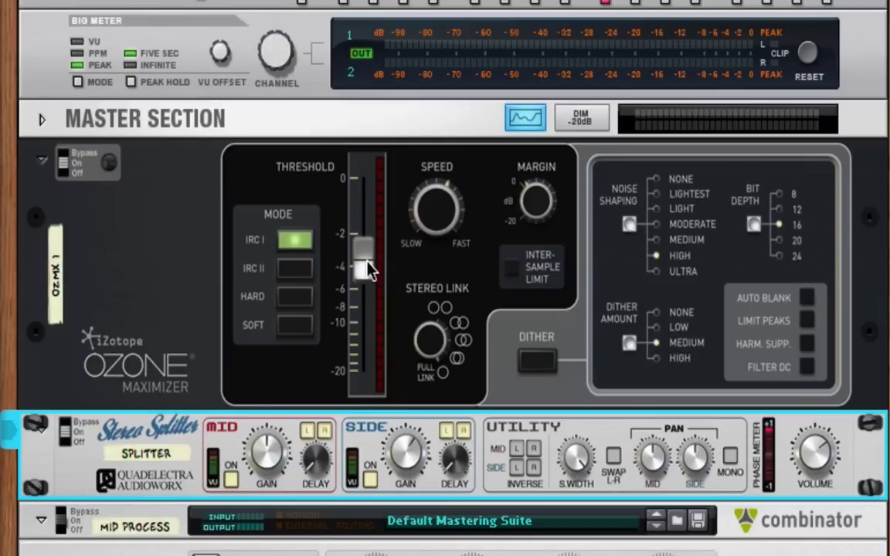
mouse_move(369, 269)
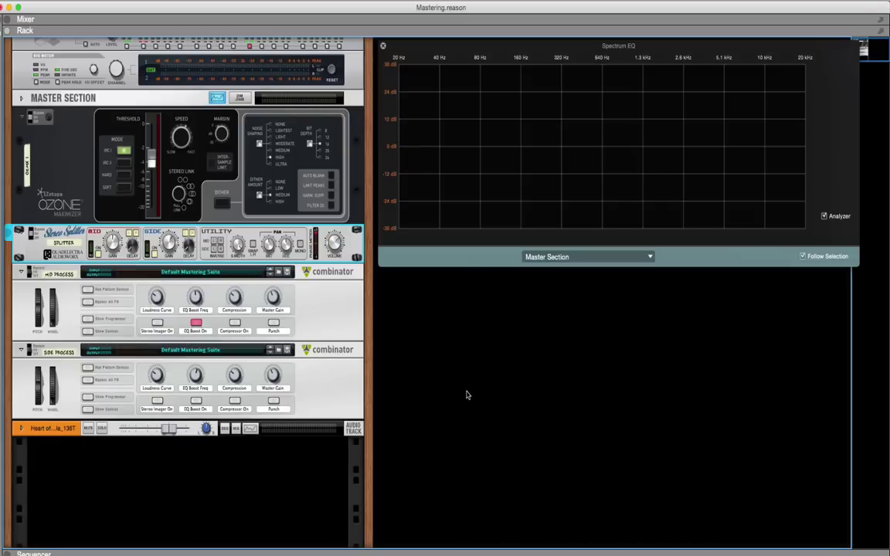
Start playback, move the song position to about bar 4 in the sequencer, and return to the rack
key("space")
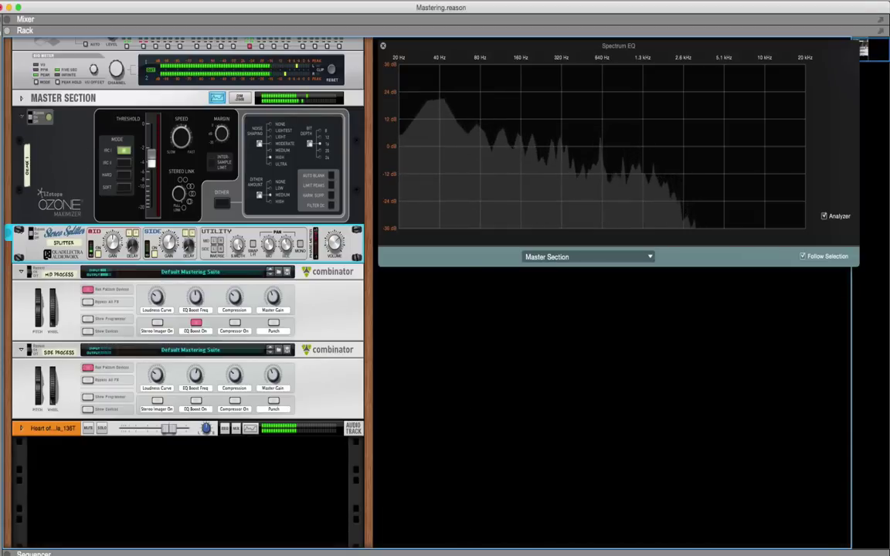
key("F5")
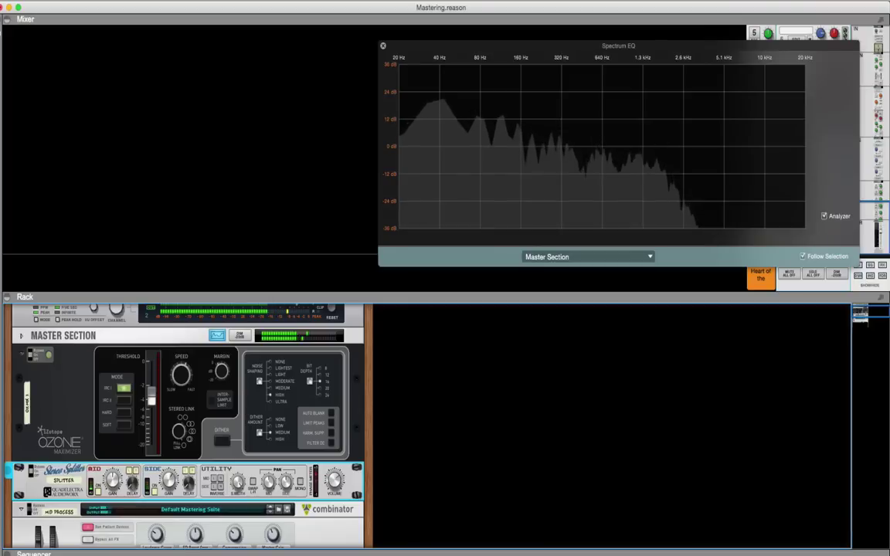
key("F7")
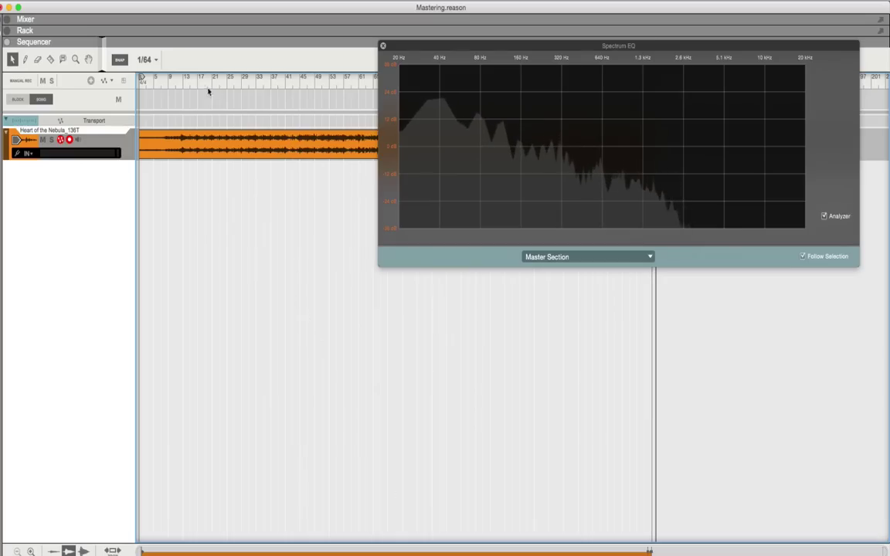
left_click(149, 82)
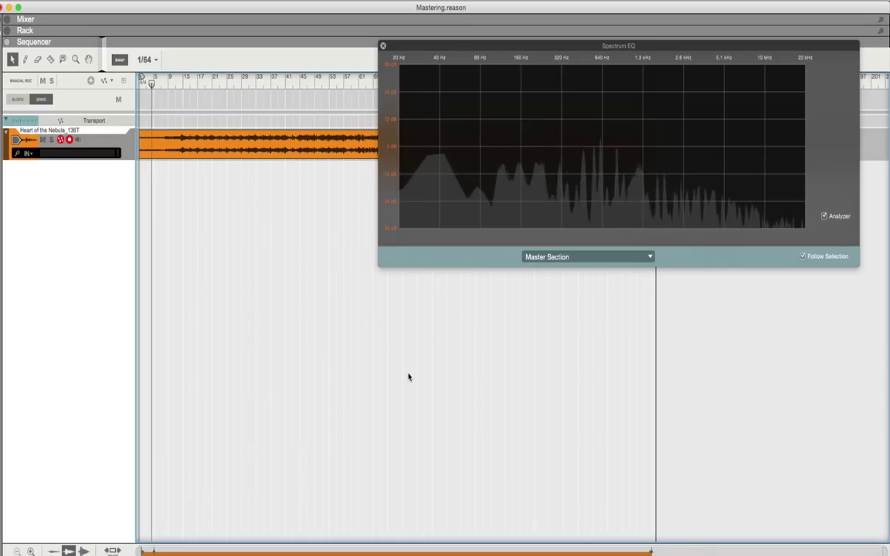
key("F6")
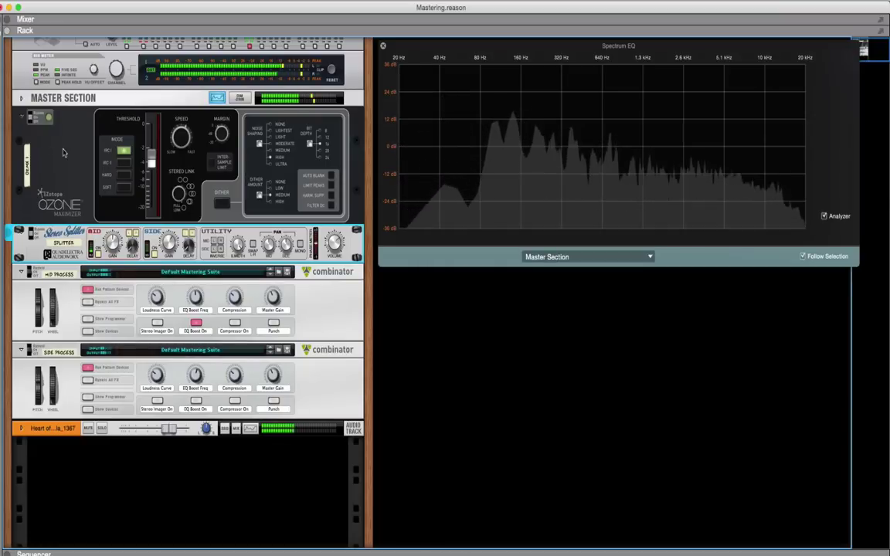
Compare the mix with the Ozone Maximizer bypassed and on, and with the Stereo Splitter bypassed and on
left_click(29, 118)
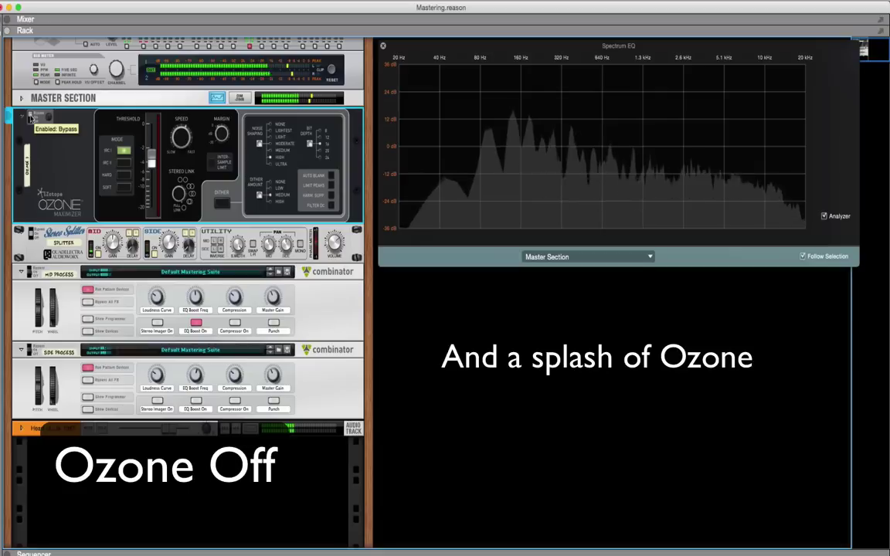
left_click(31, 118)
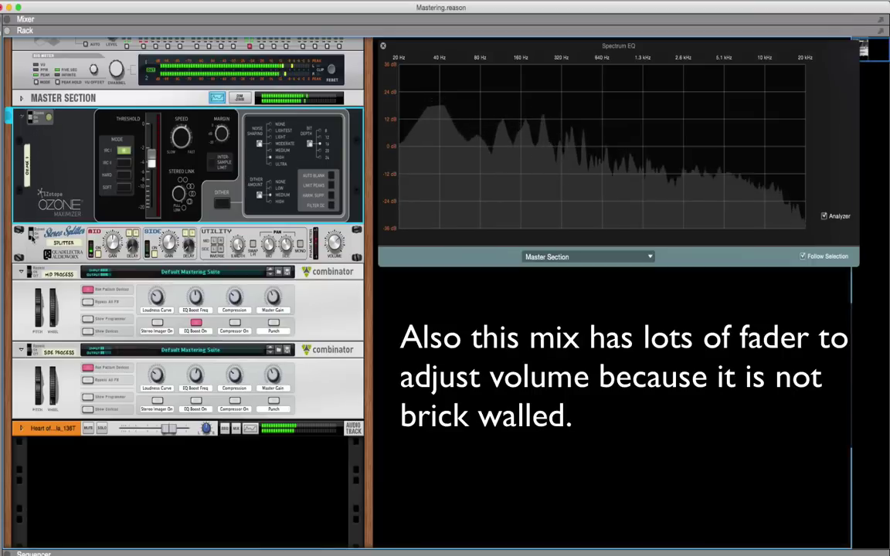
left_click(31, 235)
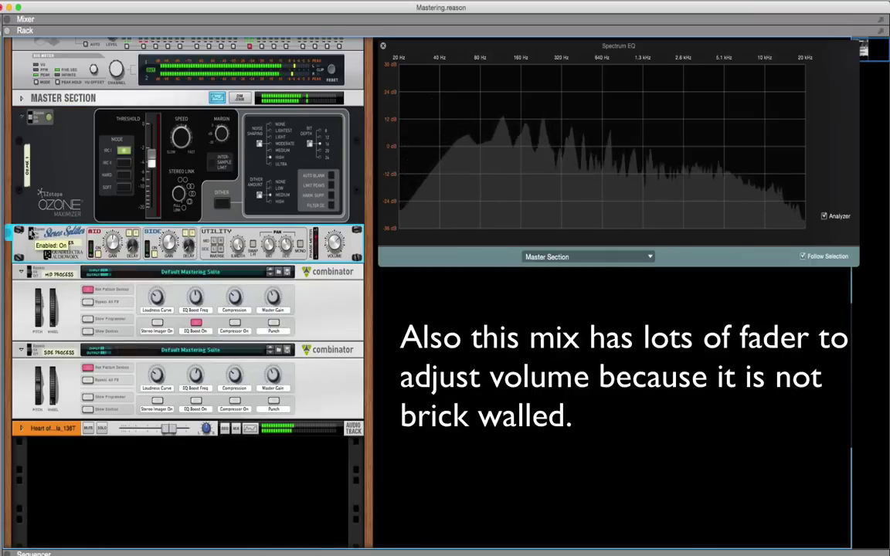
left_click(32, 232)
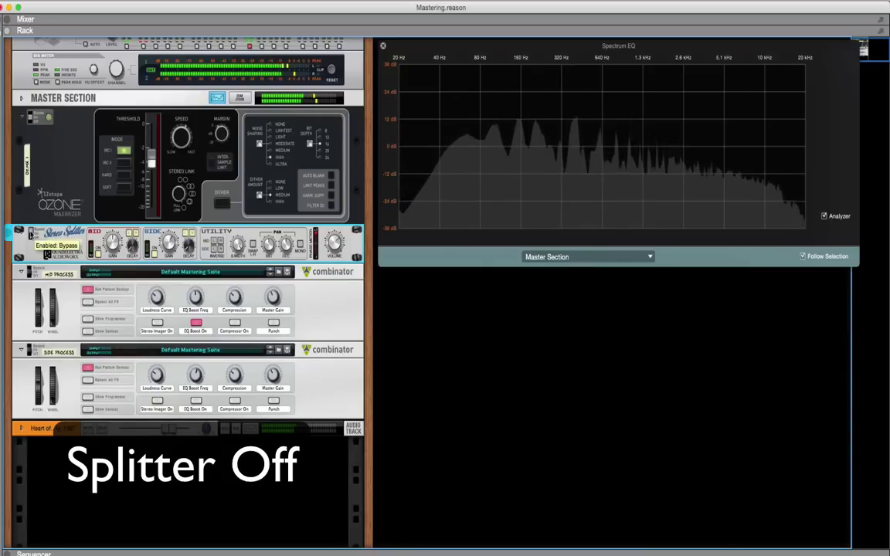
left_click(31, 233)
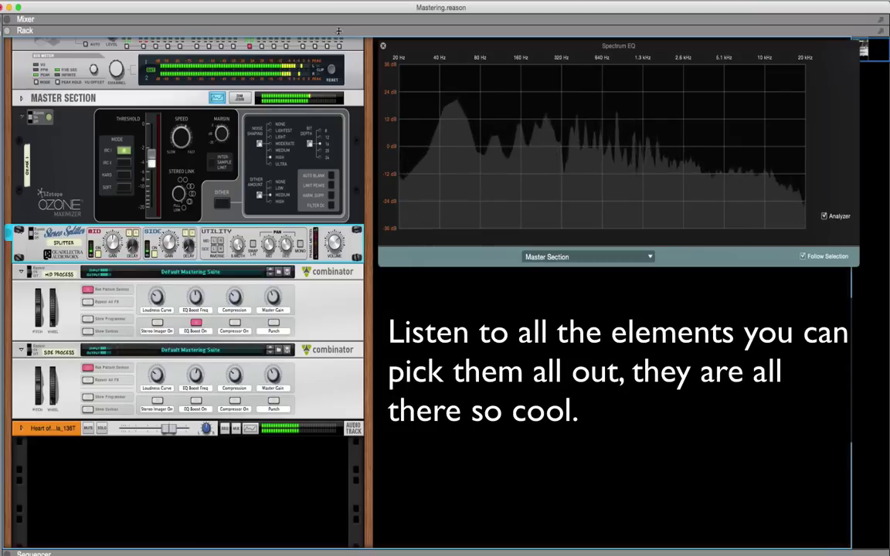
Close the Spectrum EQ window and review the mixer's master channel and the sequencer during playback, ending on the rack
left_click(384, 46)
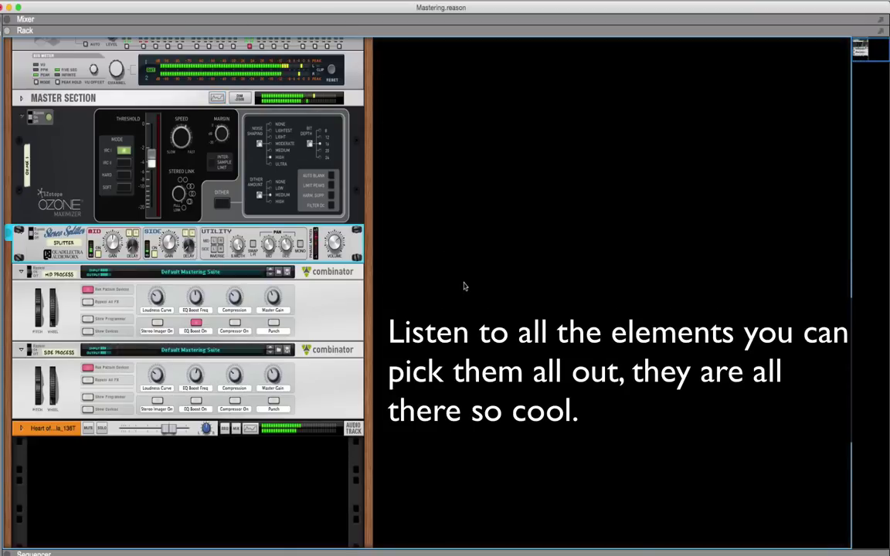
key("F5")
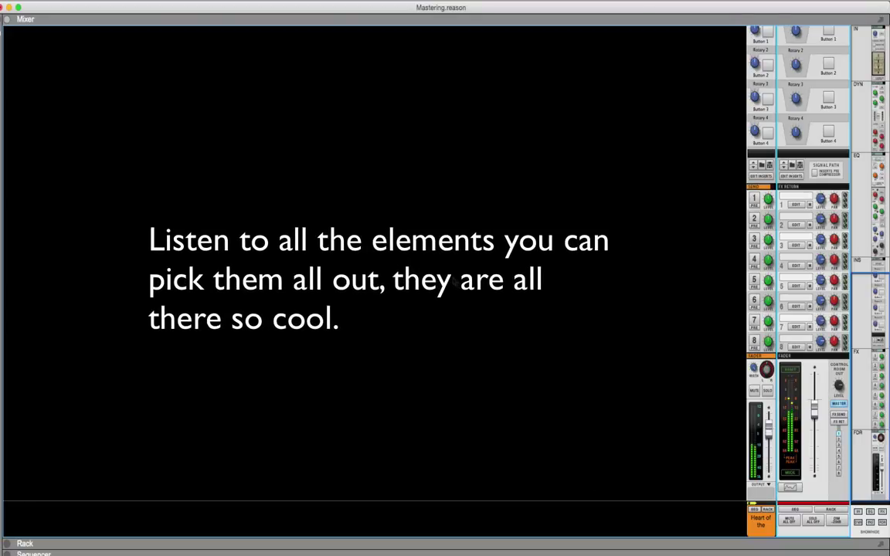
scroll(544, 261, "up", 5)
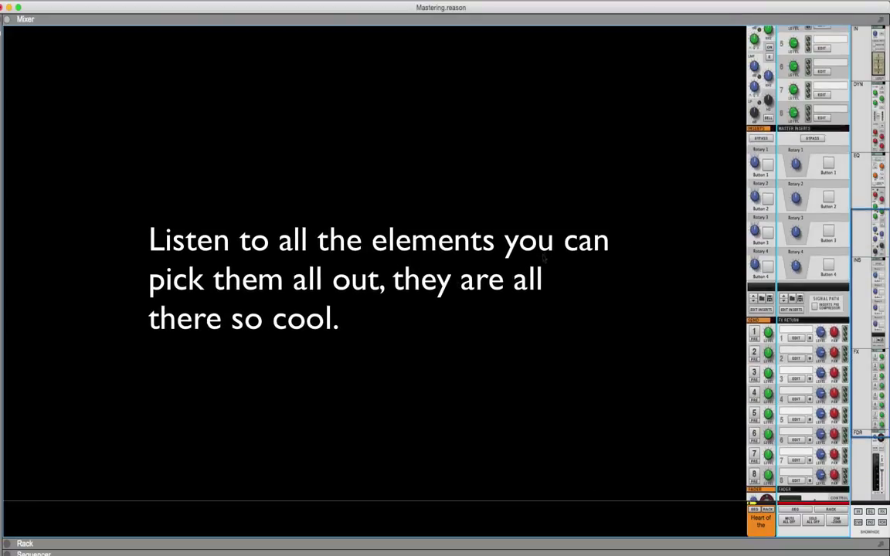
scroll(545, 260, "up", 8)
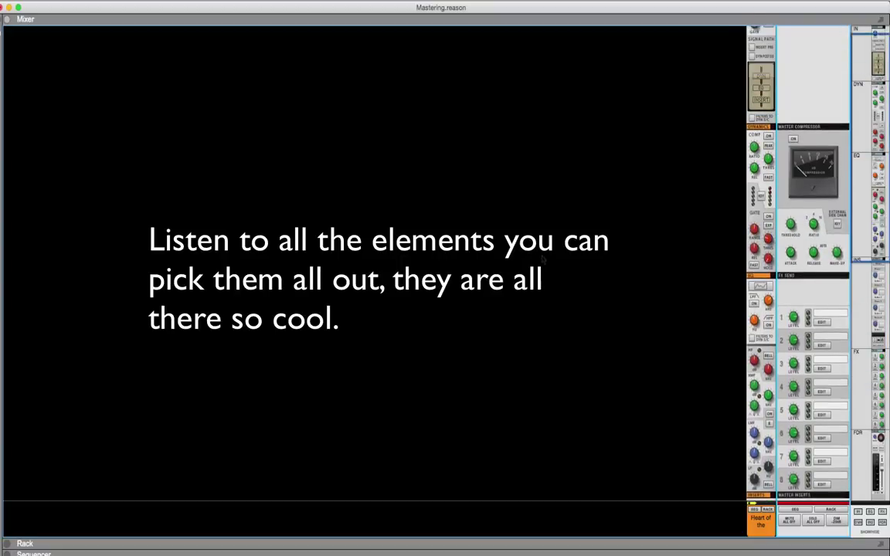
scroll(541, 261, "up", 1)
key("F7")
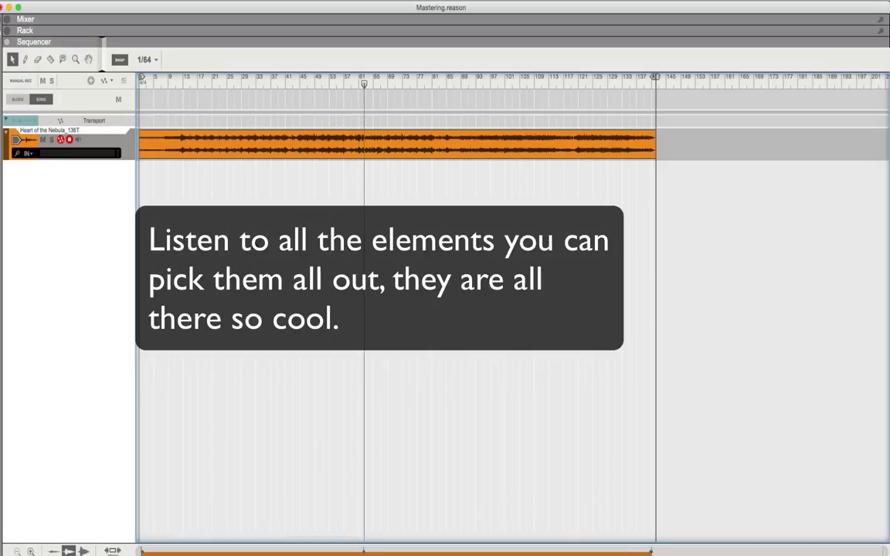
key("F6")
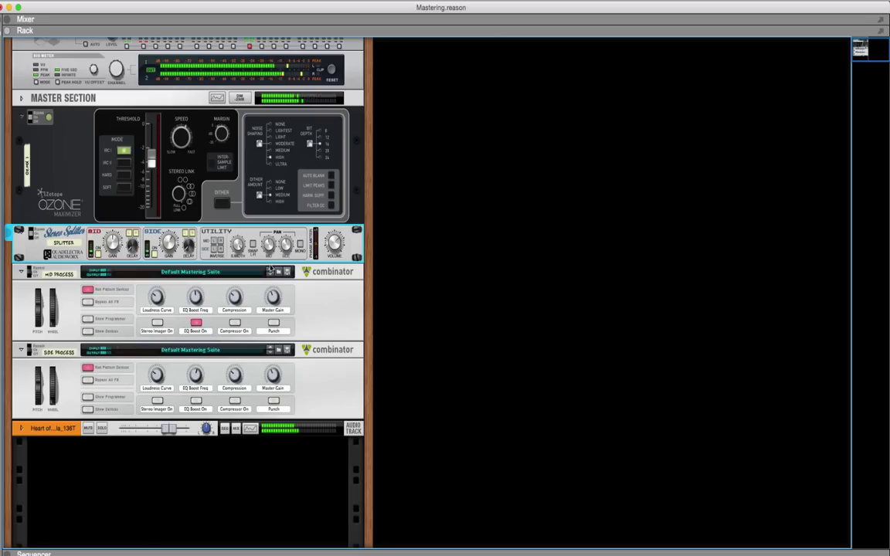